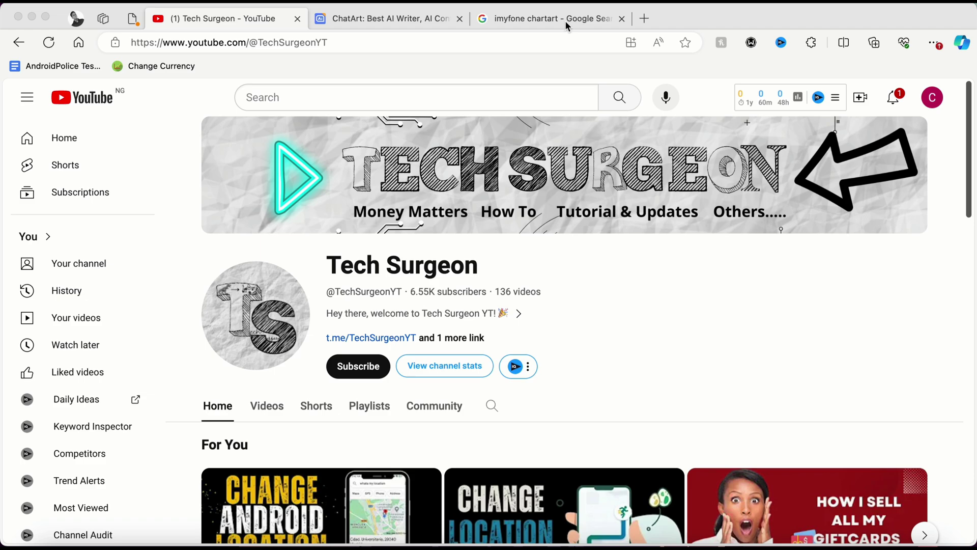
# Open the '[OFFICIAL] ChatArt' Google result, glance at the QR-code tab, then return to it
pyautogui.click(565, 21)
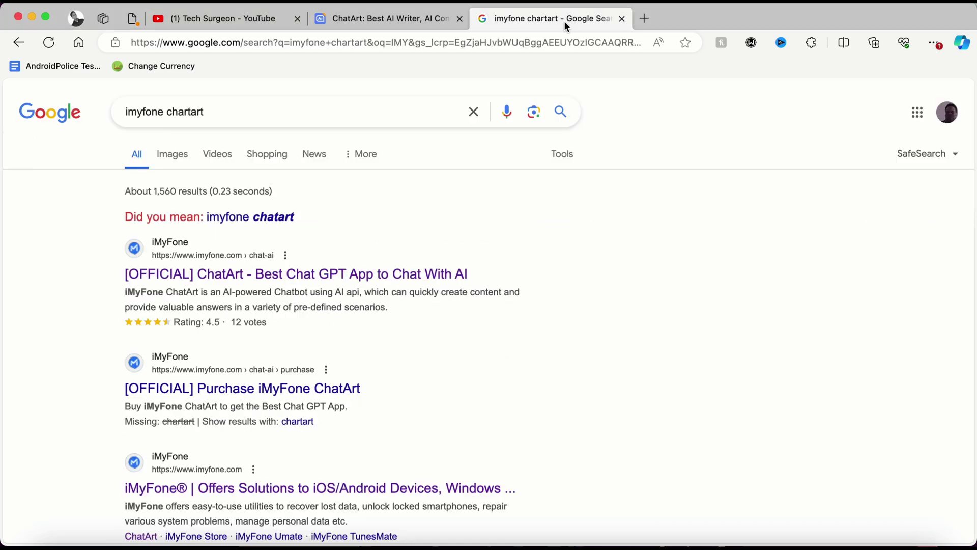
pyautogui.click(247, 276)
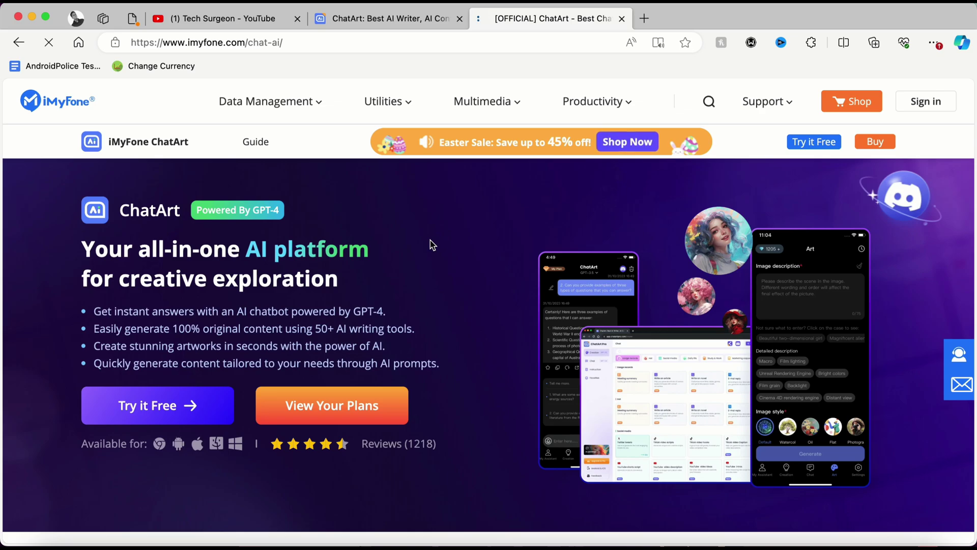
pyautogui.click(136, 16)
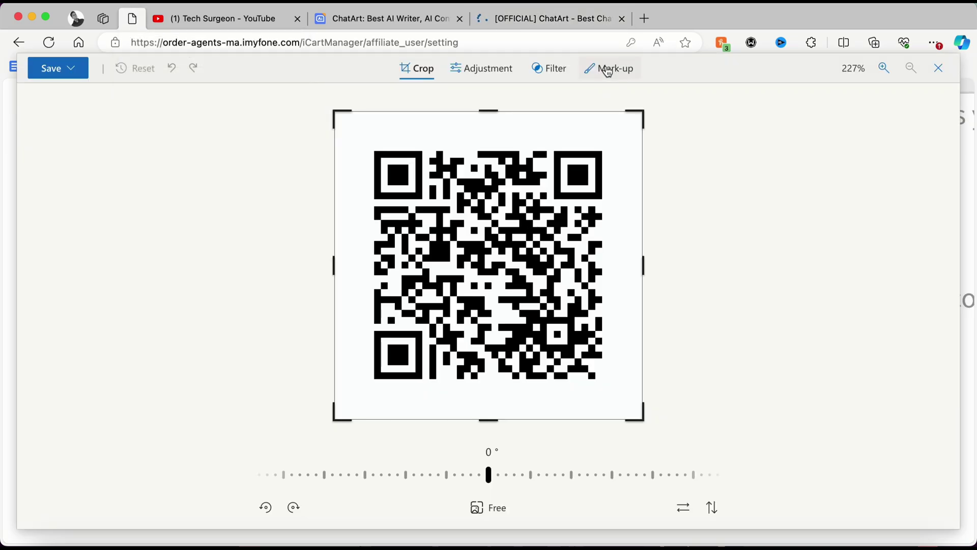
pyautogui.click(547, 23)
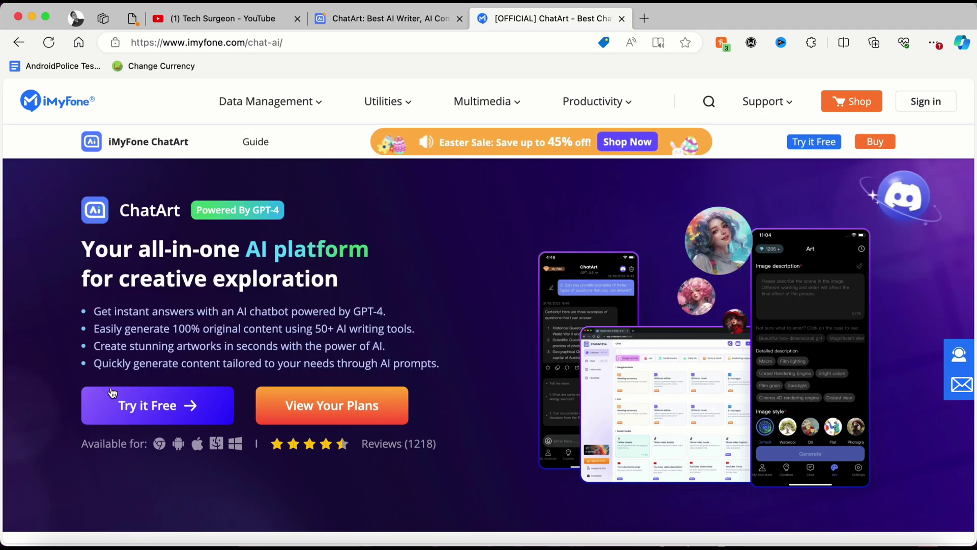
# Close the official ChatArt tab, browse the Library, and view the GPT-3.5 model choices
pyautogui.click(622, 18)
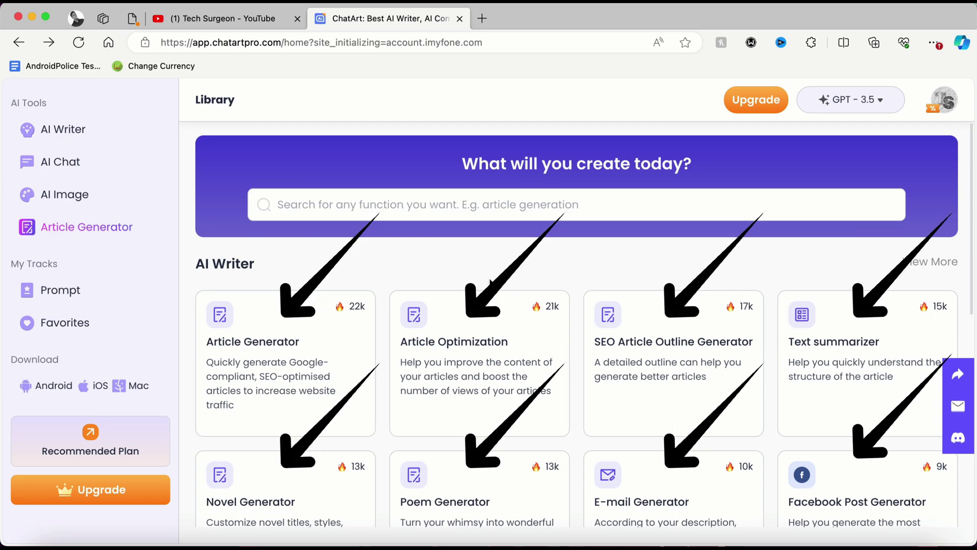
pyautogui.scroll(-3, 489, 281)
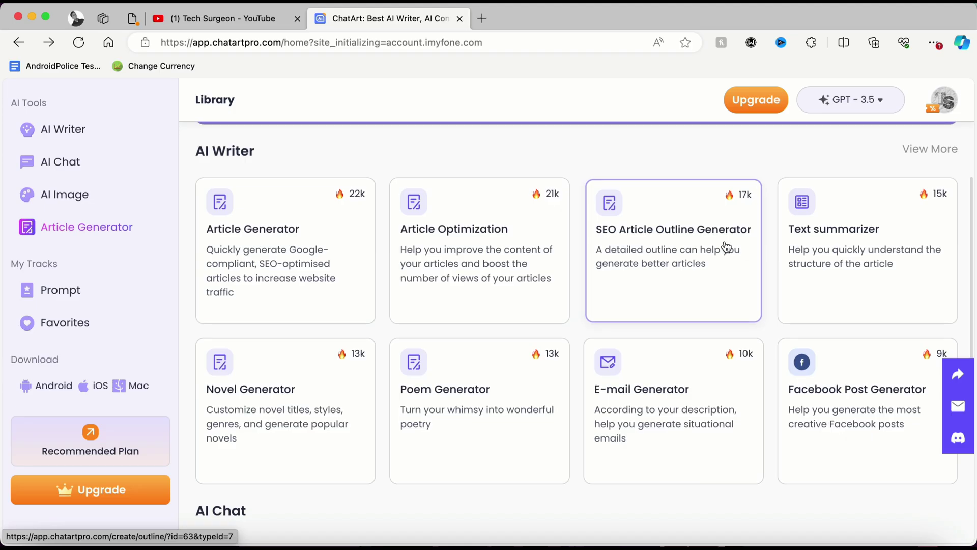
pyautogui.scroll(2, 726, 247)
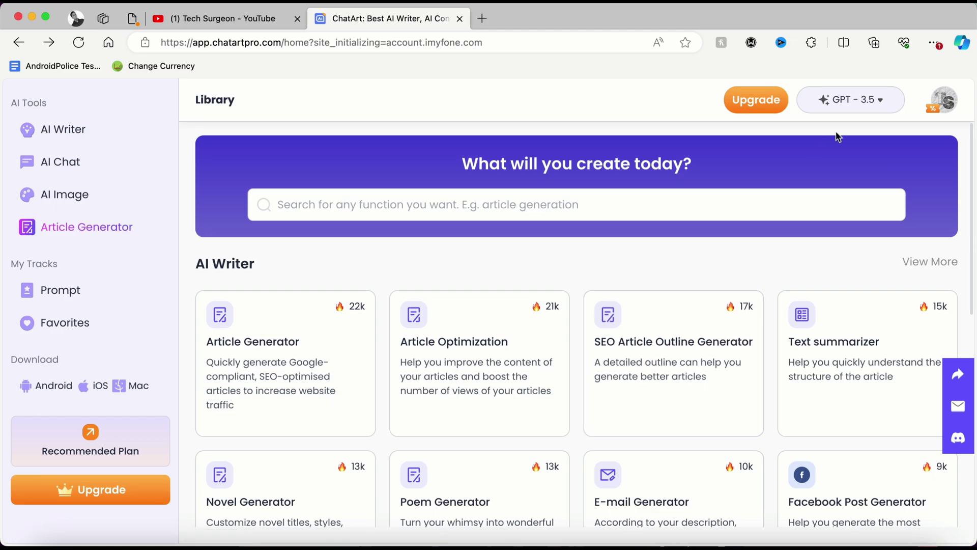
pyautogui.click(880, 100)
# In Article Generator, enter the topic 'How to screenshot on an iPhone 15 pro max'
pyautogui.click(324, 340)
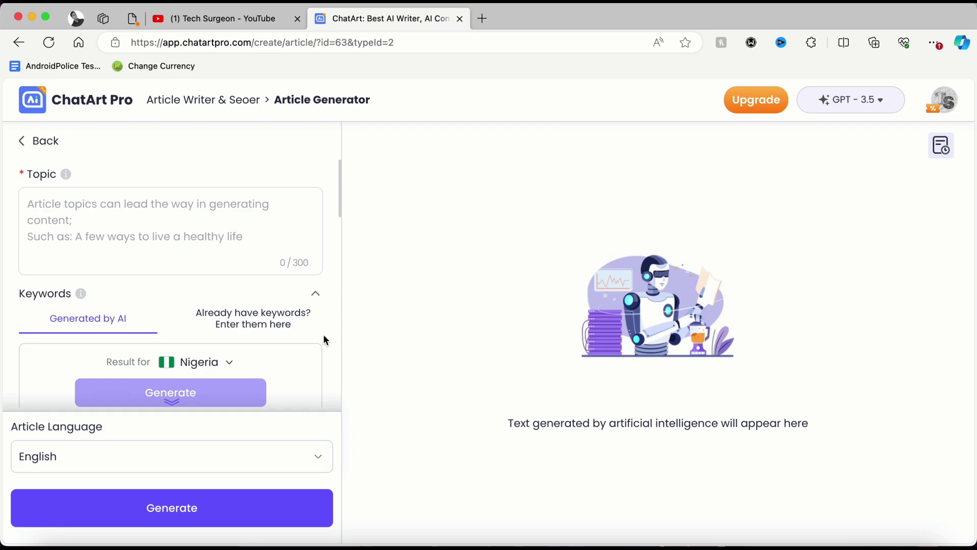
pyautogui.click(156, 235)
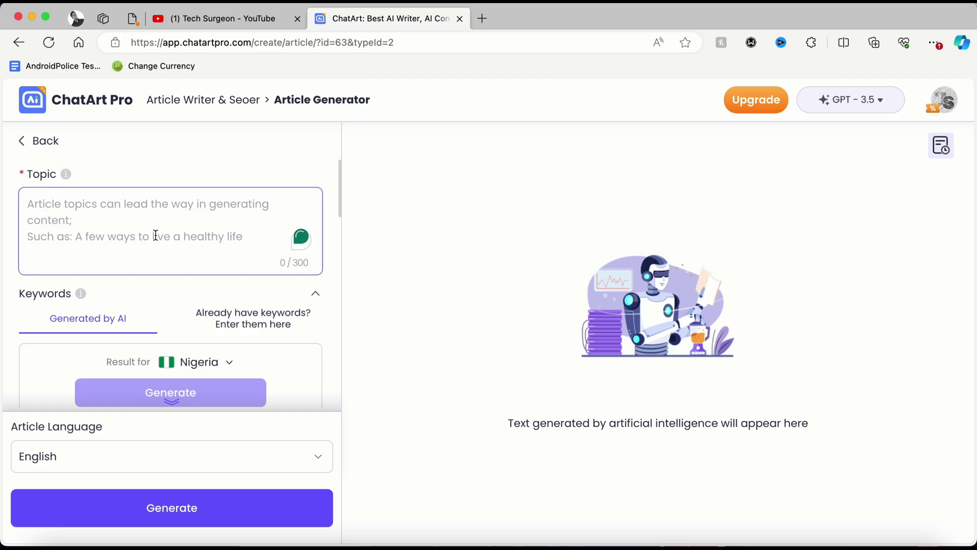
pyautogui.write('How to screenshot o')
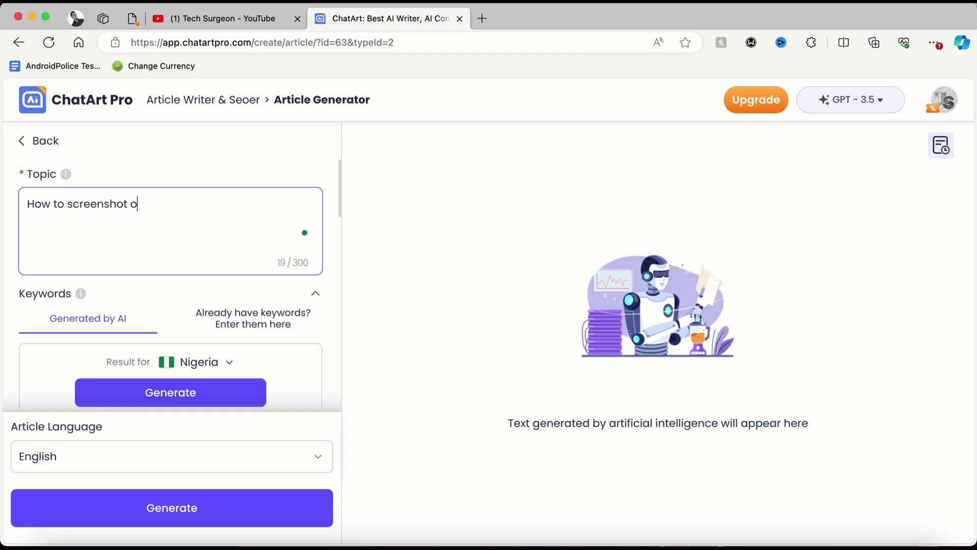
pyautogui.write('n an iPhone 15 pro max')
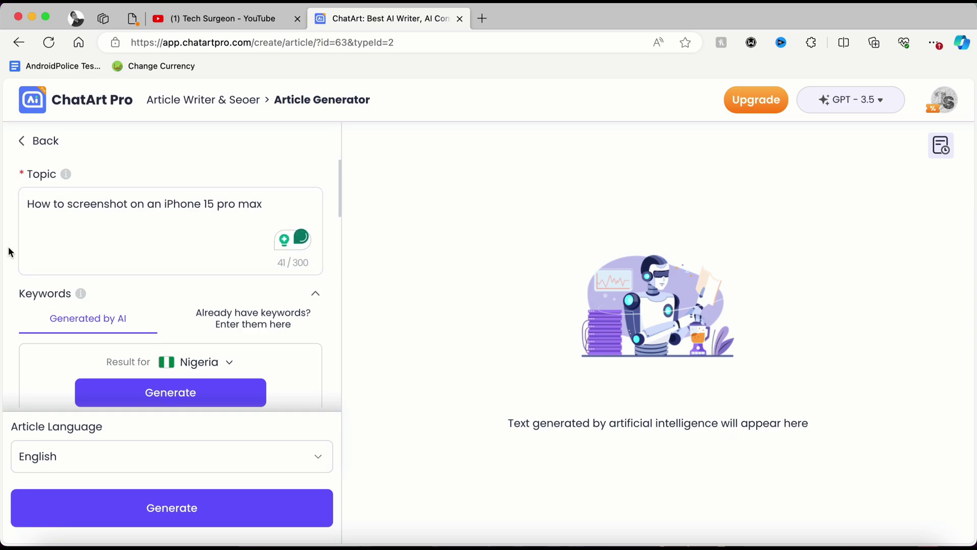
# Set 'Result for' to United States and generate keyword suggestions
pyautogui.scroll(-3, 8, 252)
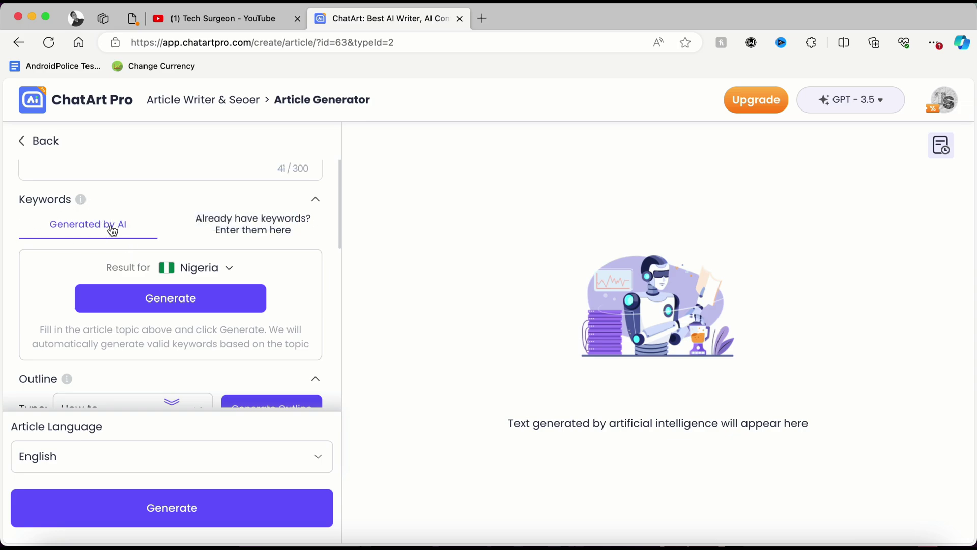
pyautogui.scroll(3, 201, 218)
pyautogui.scroll(-3, 201, 219)
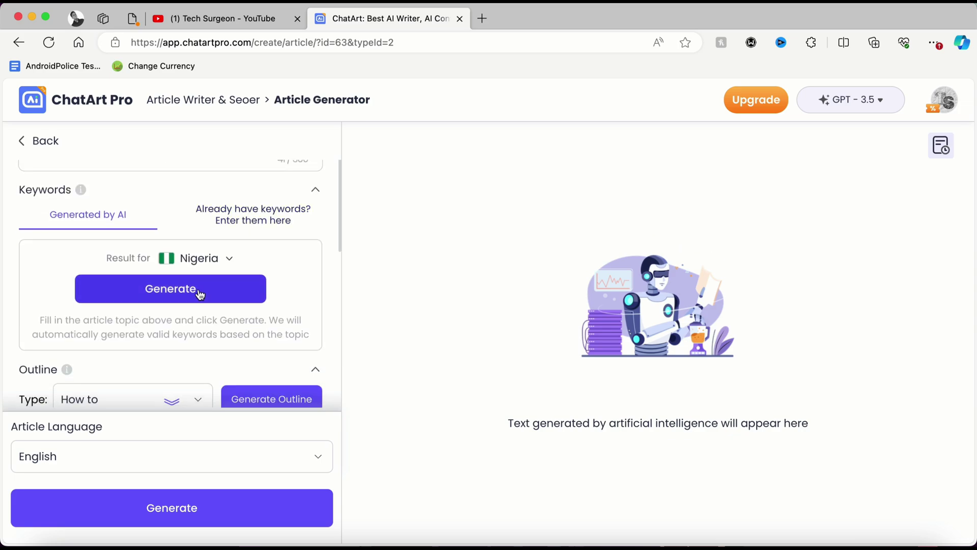
pyautogui.click(225, 259)
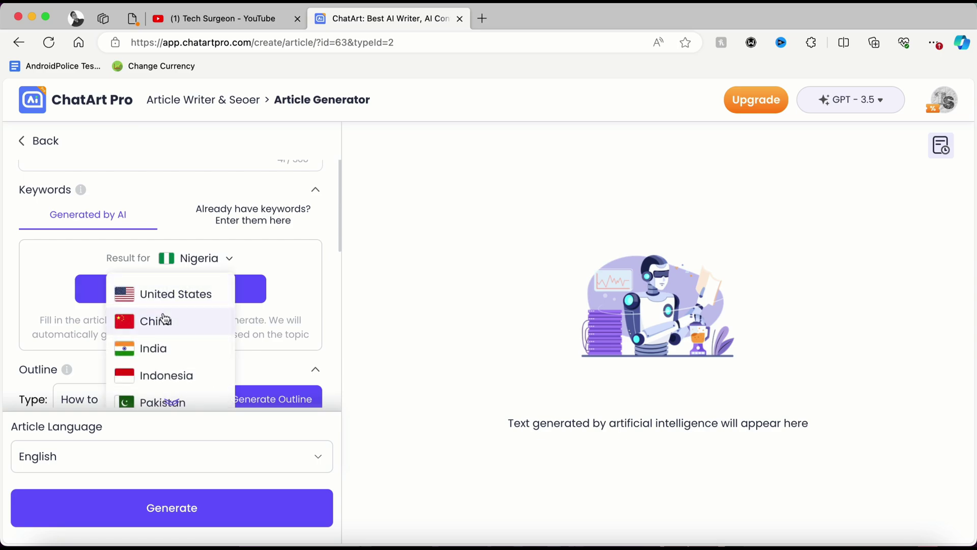
pyautogui.click(169, 295)
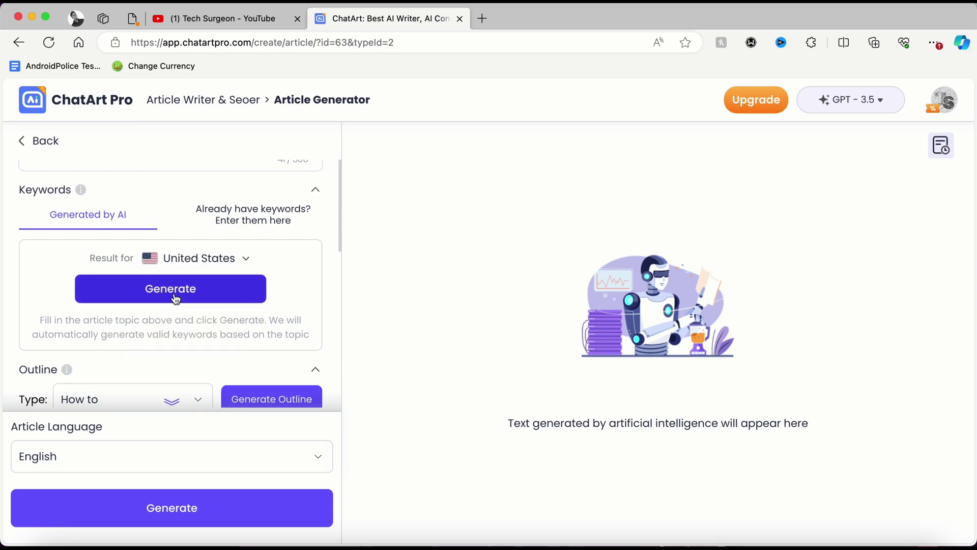
pyautogui.click(175, 296)
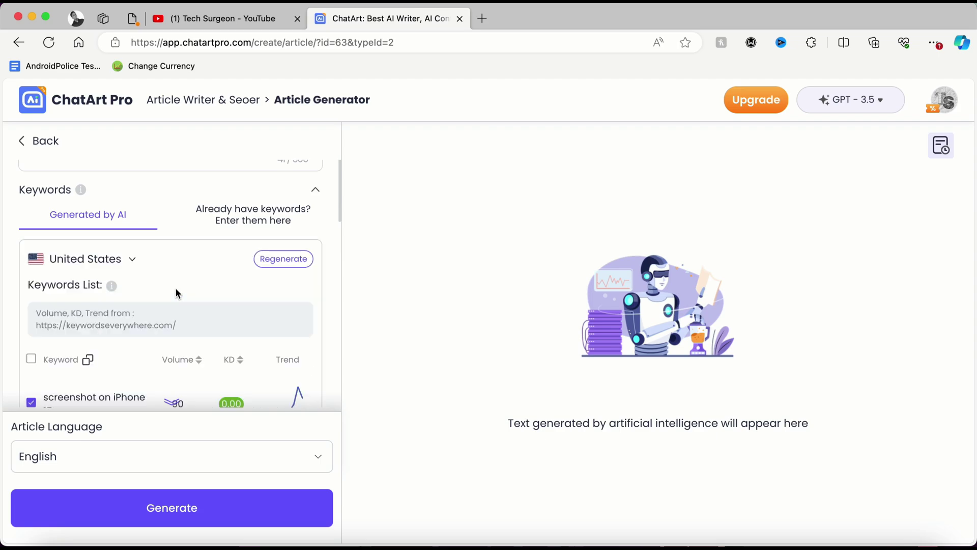
# Tick the 'iPhone 15 pro max screenshot' and screenshot-not-working keywords
pyautogui.scroll(2, 175, 288)
pyautogui.scroll(2, 173, 287)
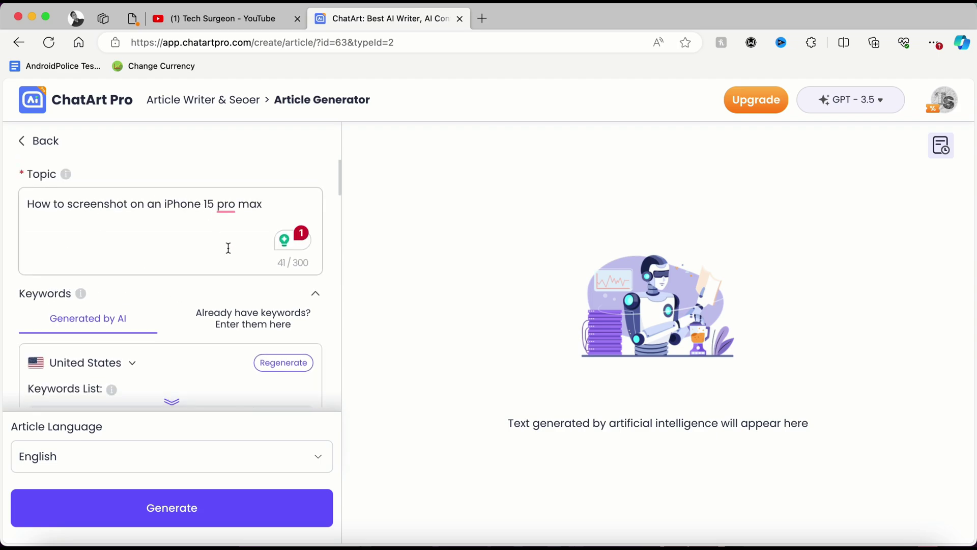
pyautogui.scroll(-5, 227, 246)
pyautogui.scroll(-1, 227, 246)
pyautogui.scroll(-1, 135, 263)
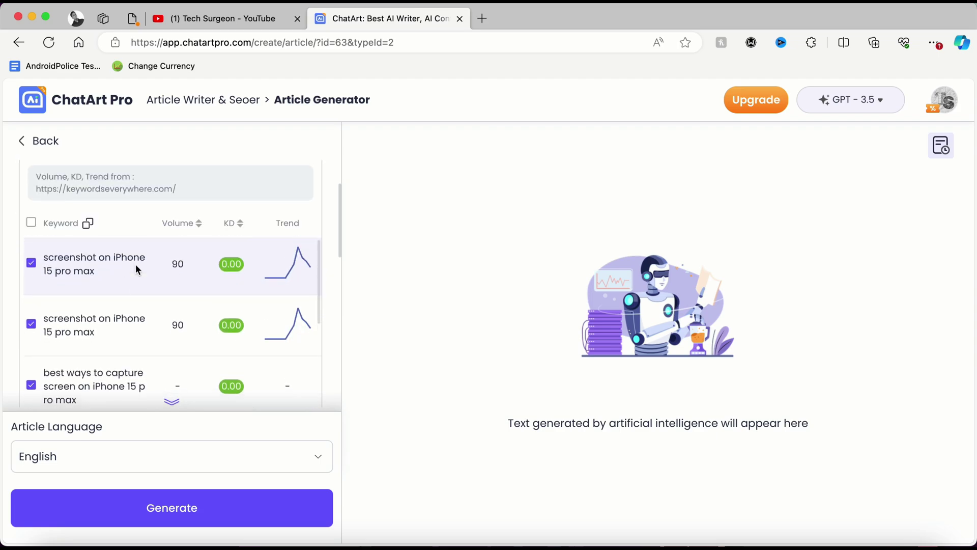
pyautogui.scroll(-2, 135, 264)
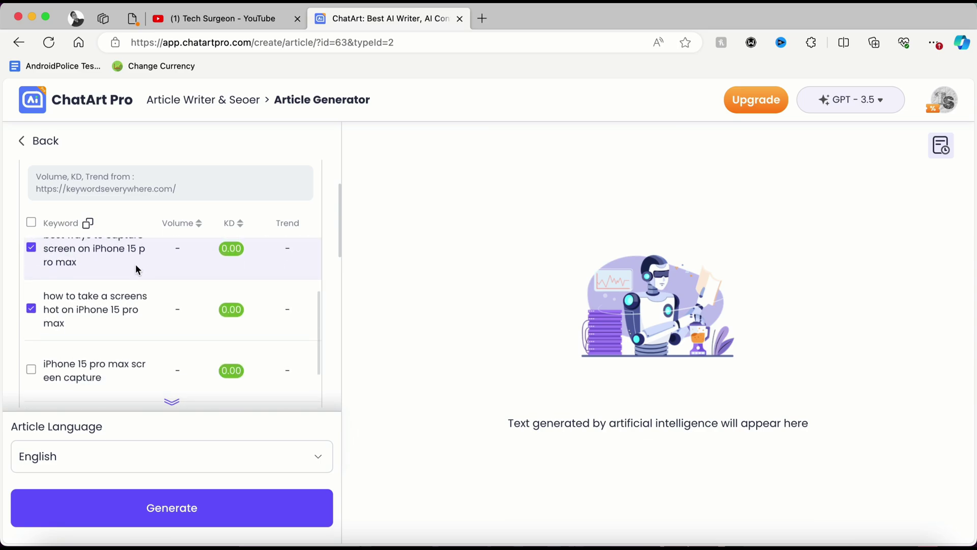
pyautogui.scroll(1, 136, 264)
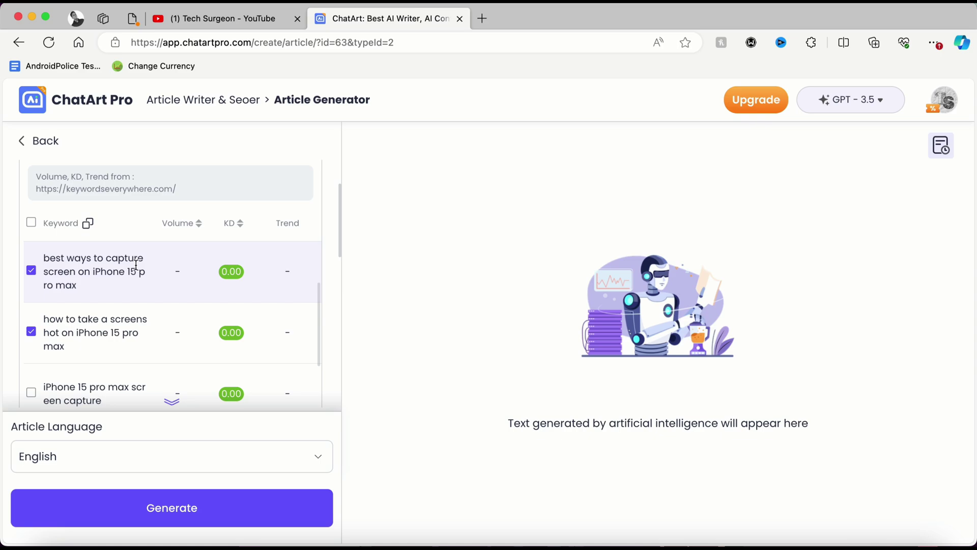
pyautogui.scroll(-1, 182, 344)
pyautogui.scroll(-1, 182, 344)
pyautogui.scroll(-1, 182, 344)
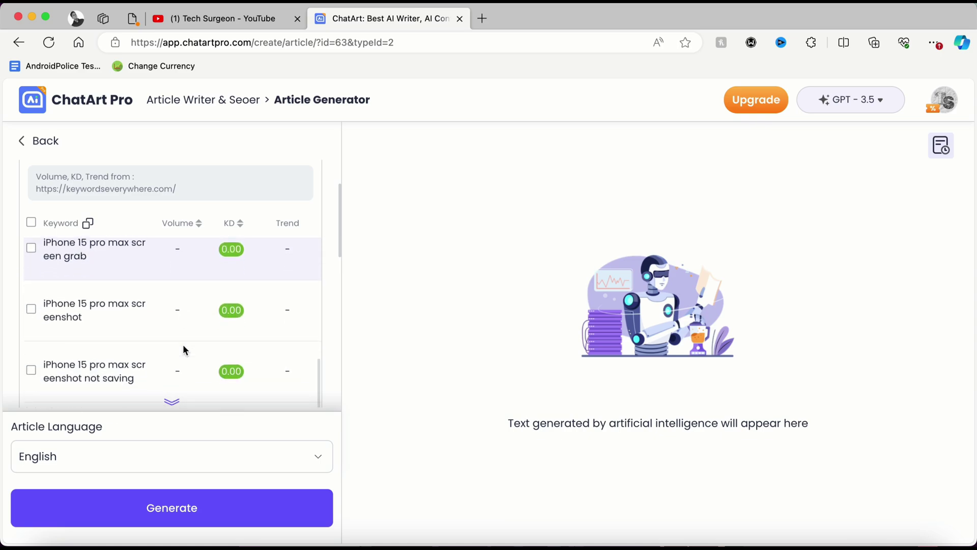
pyautogui.click(31, 309)
pyautogui.scroll(-1, 31, 310)
pyautogui.click(32, 373)
# Try the enter-own-keywords option, then return to the AI-generated keyword list
pyautogui.scroll(5, 196, 325)
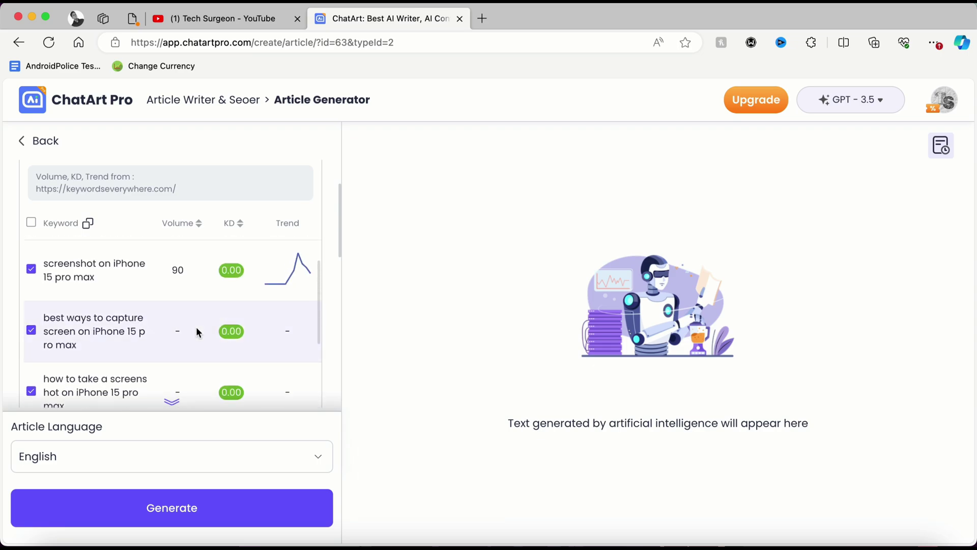
pyautogui.scroll(1, 197, 326)
pyautogui.scroll(1, 197, 326)
pyautogui.scroll(2, 197, 327)
pyautogui.scroll(2, 196, 327)
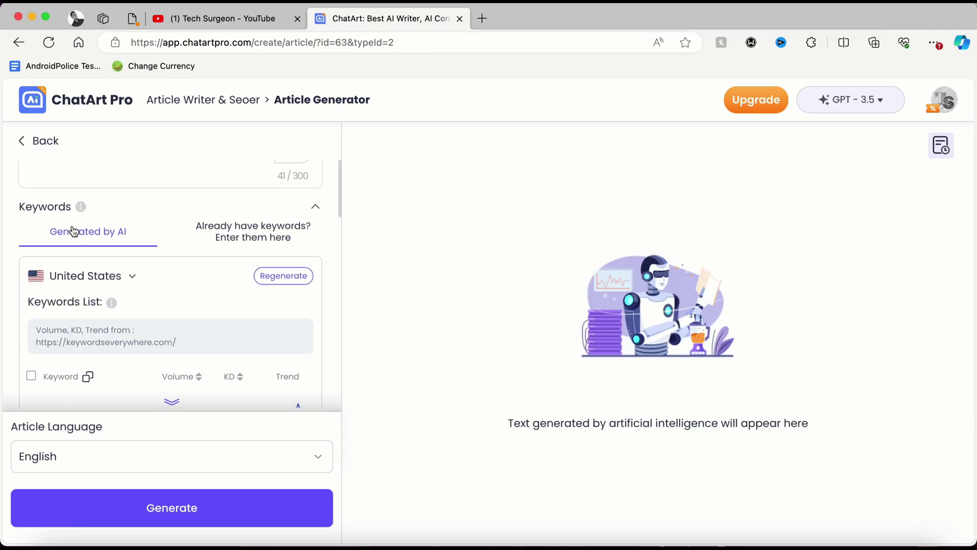
pyautogui.click(266, 232)
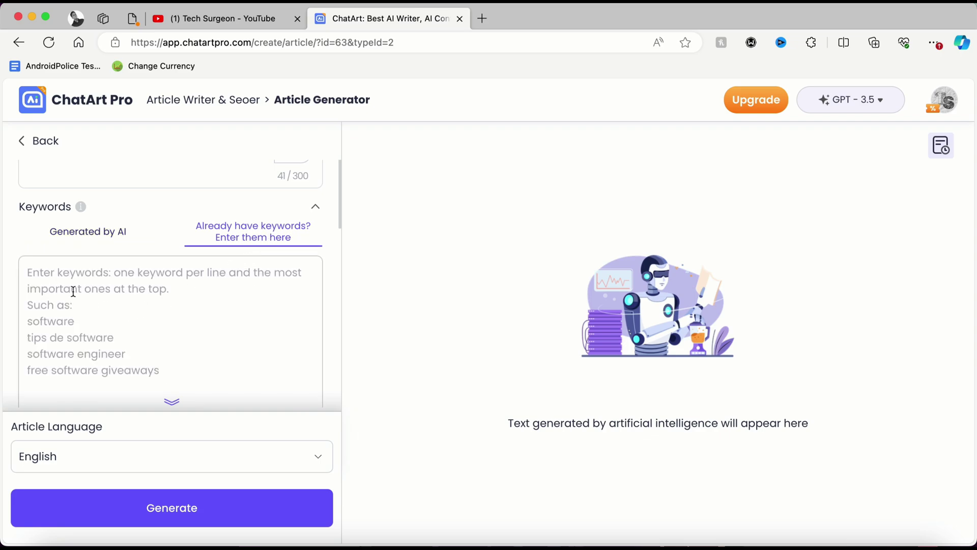
pyautogui.click(87, 238)
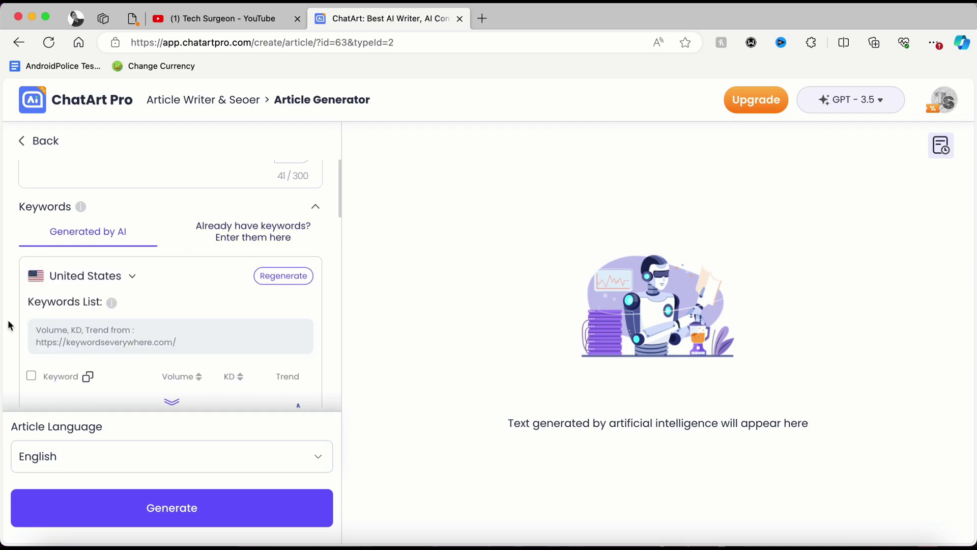
pyautogui.scroll(-5, 13, 331)
pyautogui.scroll(-3, 17, 333)
pyautogui.scroll(-2, 17, 331)
pyautogui.scroll(1, 17, 330)
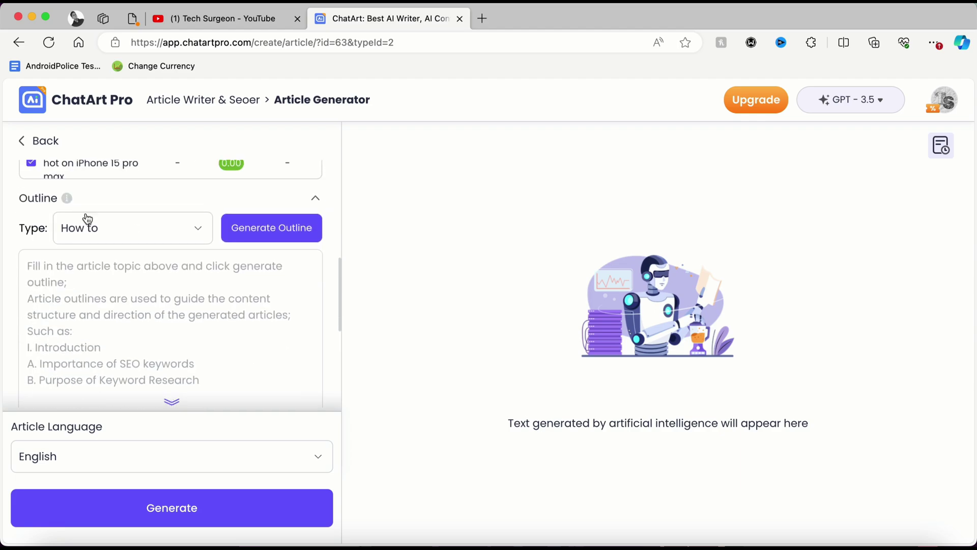
pyautogui.click(206, 229)
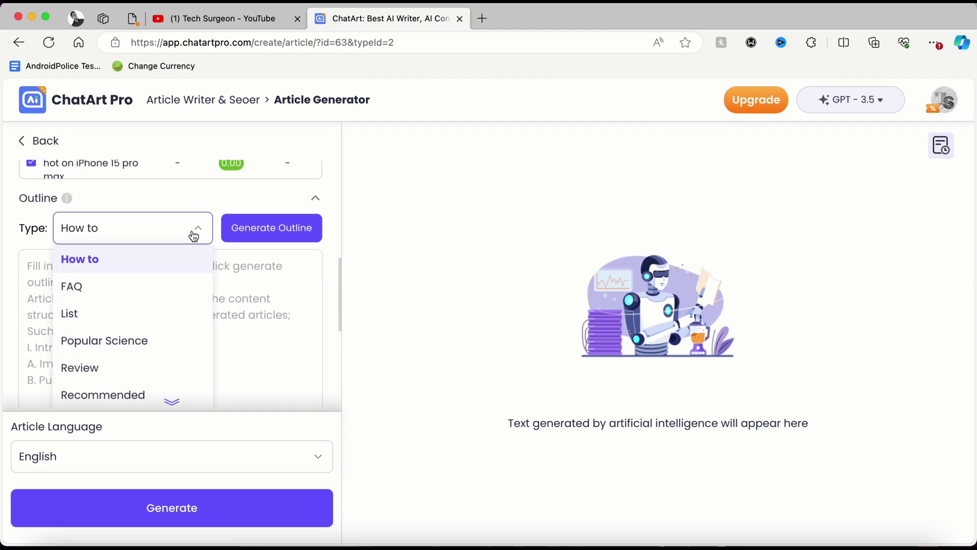
pyautogui.click(194, 234)
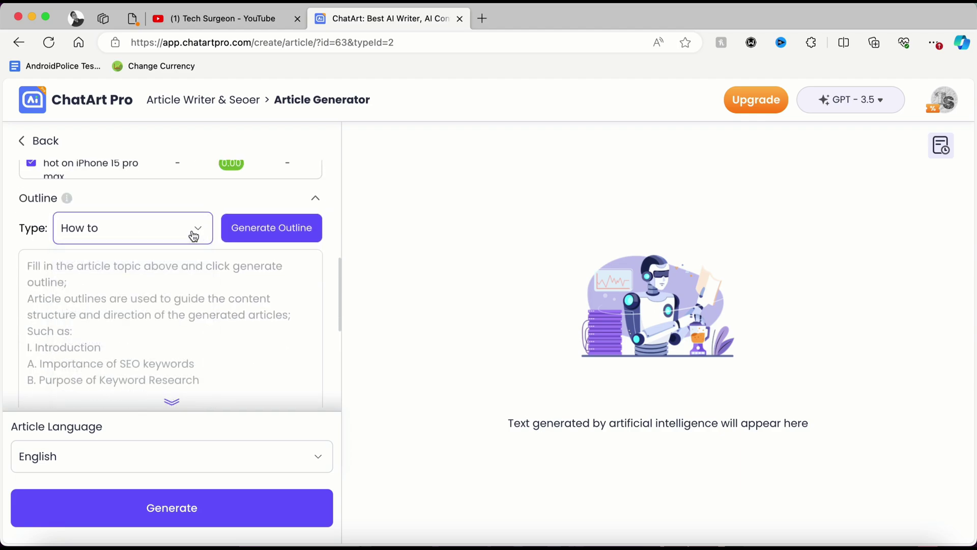
pyautogui.click(284, 228)
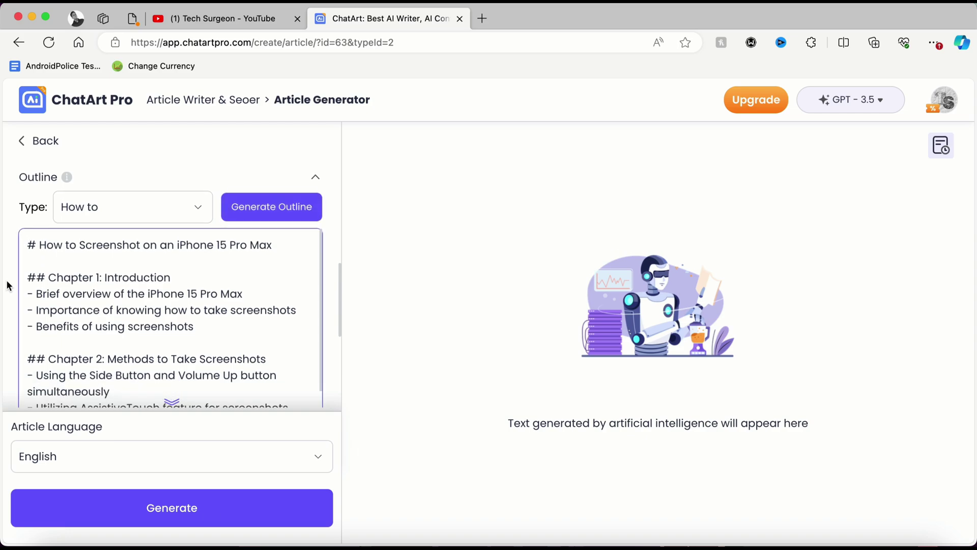
pyautogui.scroll(-2, 7, 285)
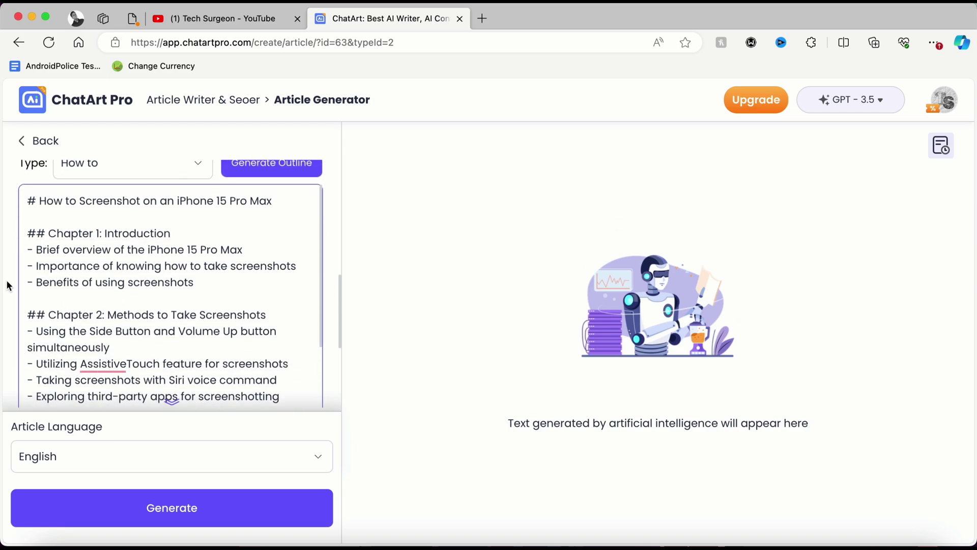
pyautogui.scroll(-3, 7, 285)
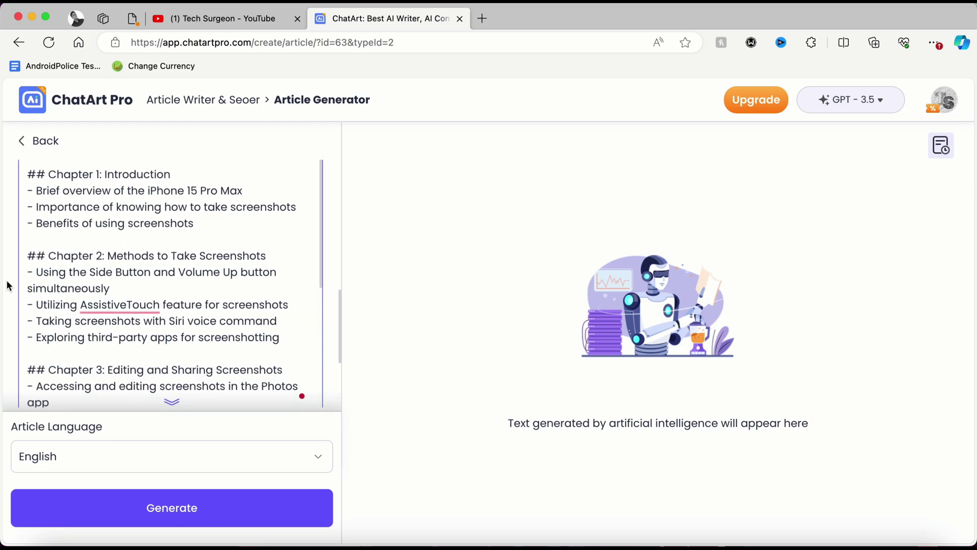
pyautogui.scroll(-2, 7, 285)
pyautogui.scroll(-1, 7, 285)
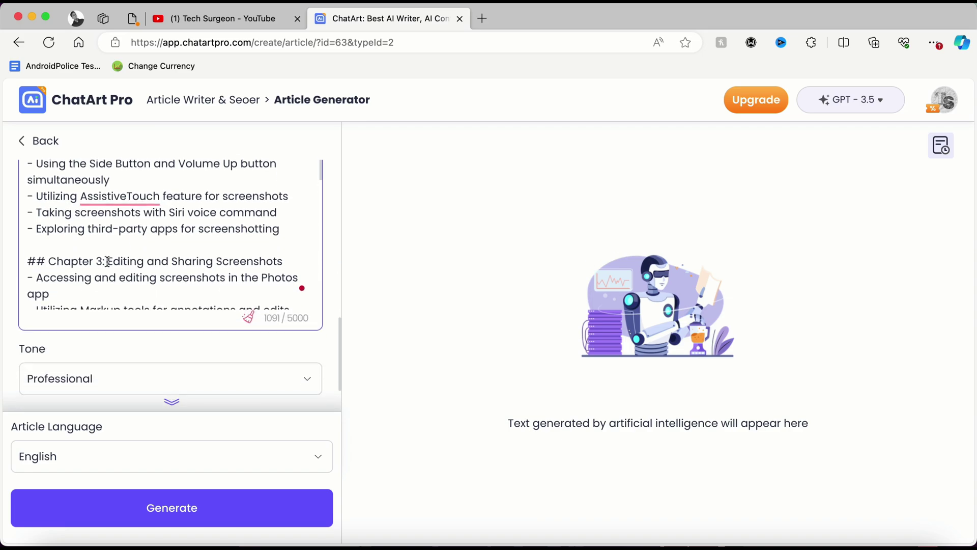
pyautogui.scroll(-3, 107, 262)
pyautogui.scroll(-2, 107, 262)
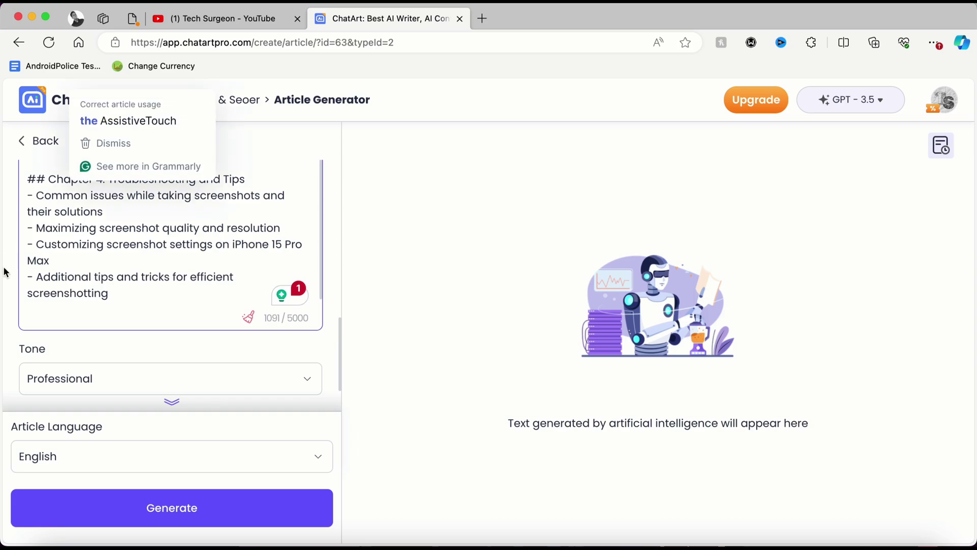
pyautogui.scroll(-2, 7, 274)
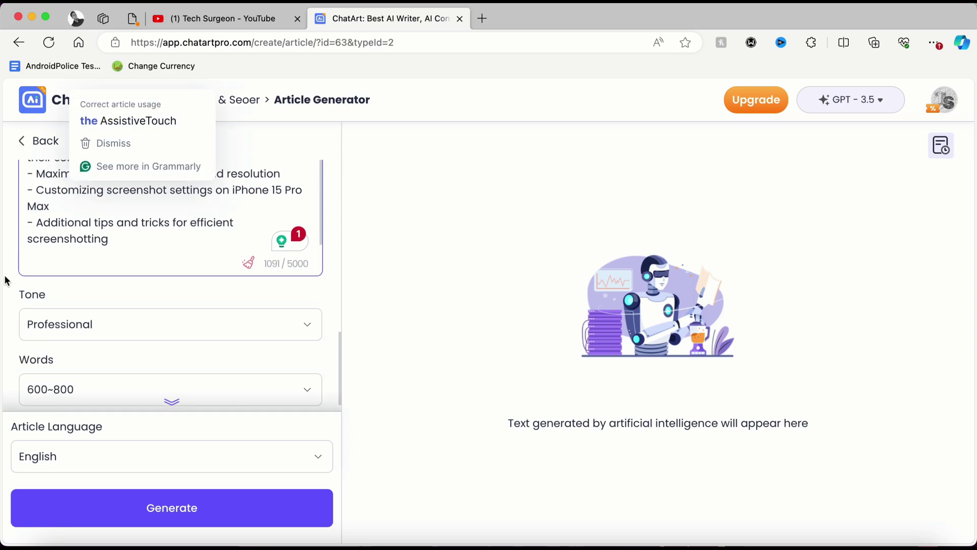
# Keep a Professional tone and set length to 400~600 words, discarding a custom 2000
pyautogui.click(174, 313)
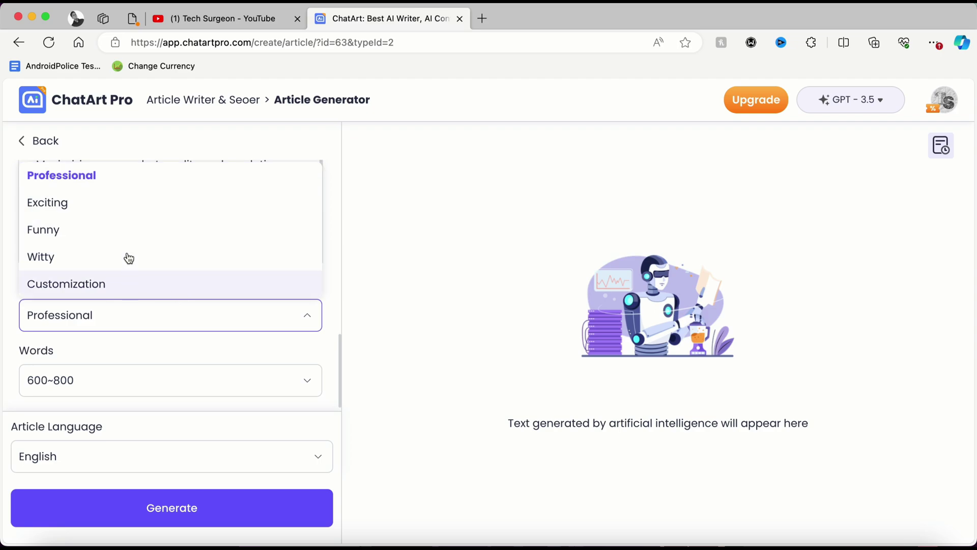
pyautogui.click(108, 177)
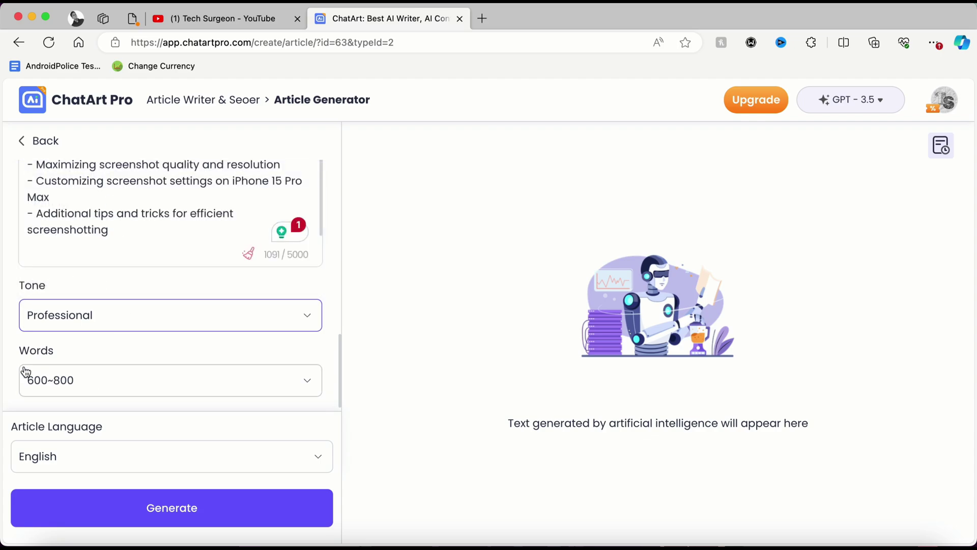
pyautogui.click(165, 377)
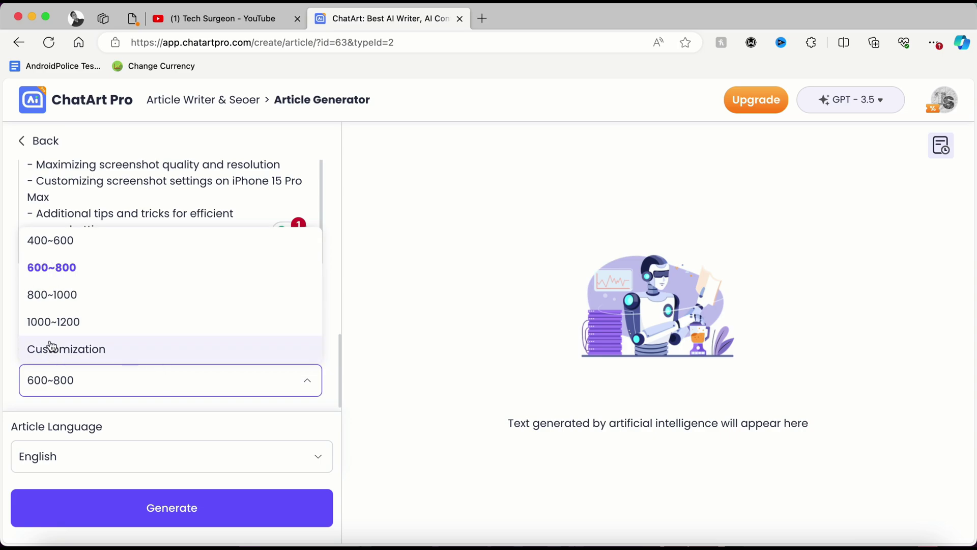
pyautogui.click(147, 350)
pyautogui.write('2000')
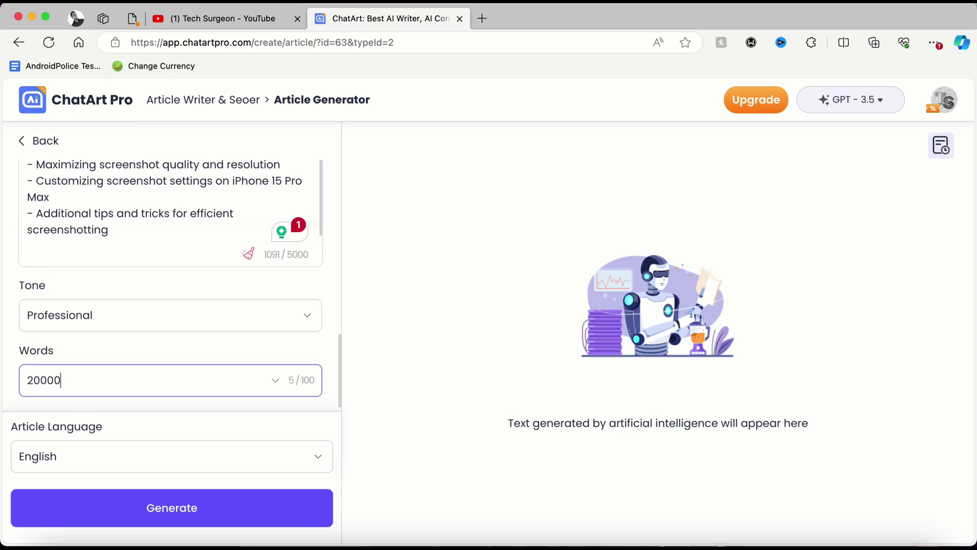
pyautogui.press('BackSpace')
pyautogui.press('BackSpace')
pyautogui.press('BackSpace')
pyautogui.click(5, 390)
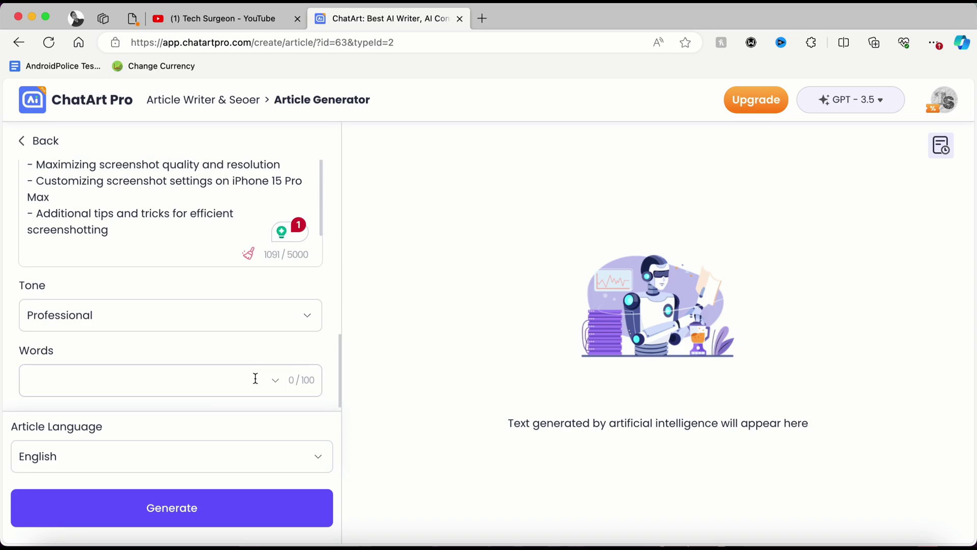
pyautogui.click(273, 384)
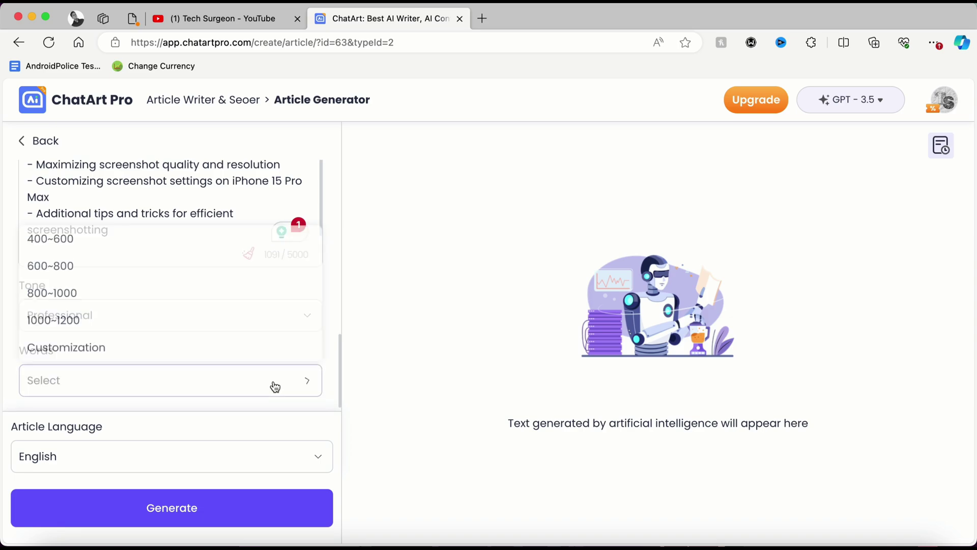
pyautogui.click(97, 247)
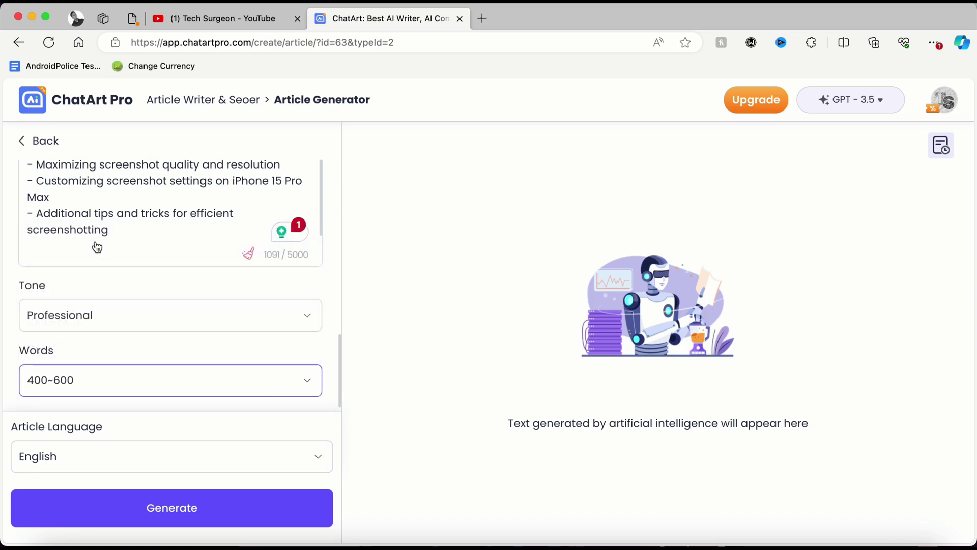
# Keep English as the article language
pyautogui.click(134, 467)
pyautogui.scroll(-5, 152, 356)
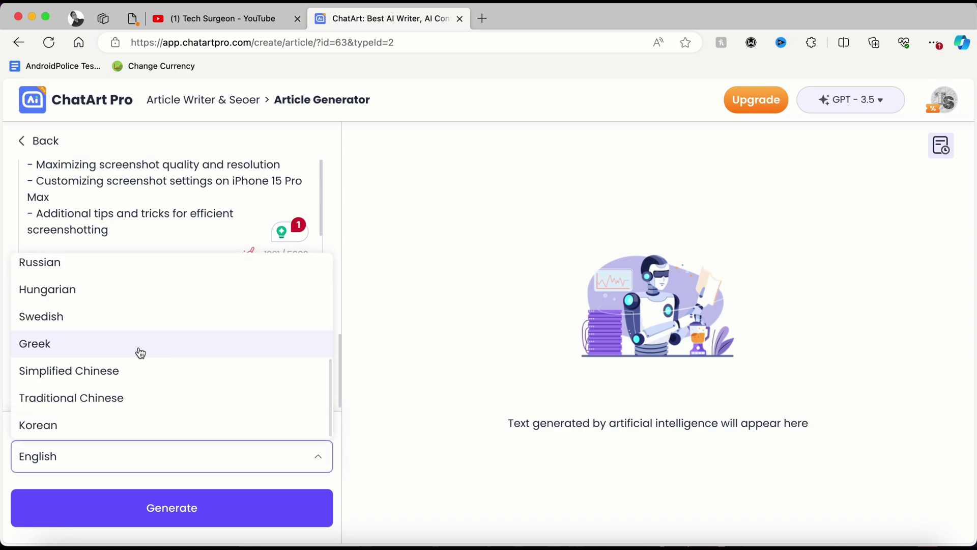
pyautogui.click(8, 303)
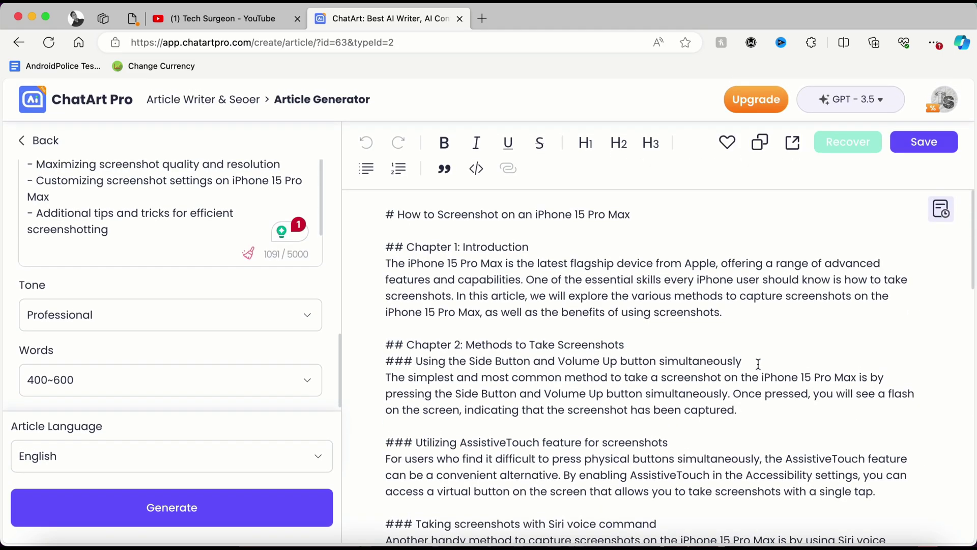
# Scroll through the generated article in the right-hand editor to review it
pyautogui.scroll(-10, 758, 363)
pyautogui.scroll(-5, 758, 363)
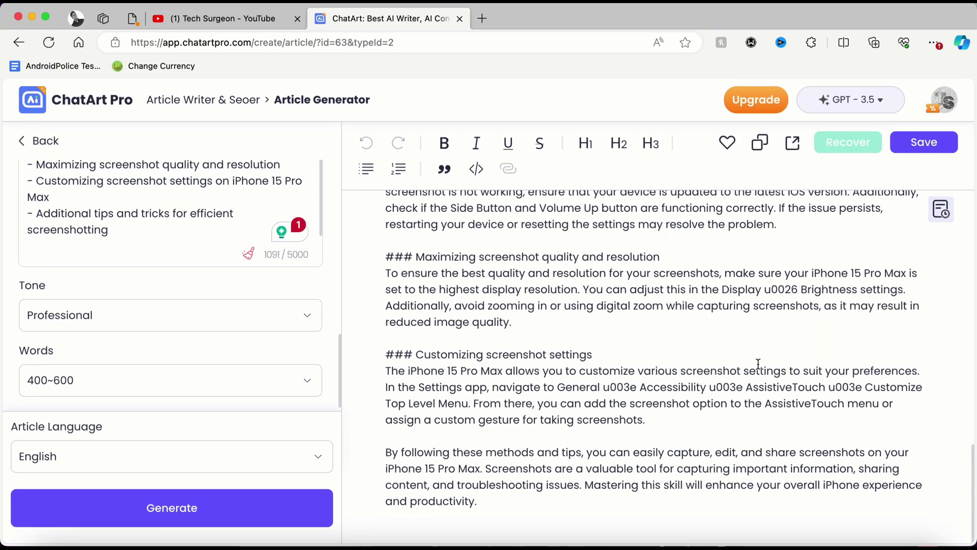
pyautogui.scroll(15, 758, 364)
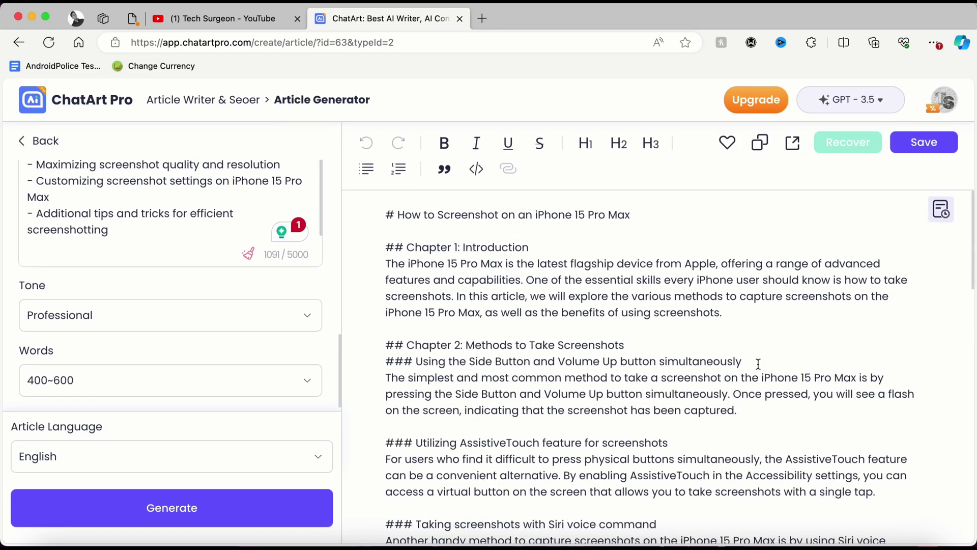
pyautogui.scroll(-2, 758, 364)
pyautogui.scroll(-1, 758, 363)
pyautogui.scroll(-2, 758, 363)
pyautogui.scroll(5, 757, 364)
# Type test characters into the introduction and the Chapter 2 heading
pyautogui.click(548, 282)
pyautogui.write('iyggiuwyefbiuweafb')
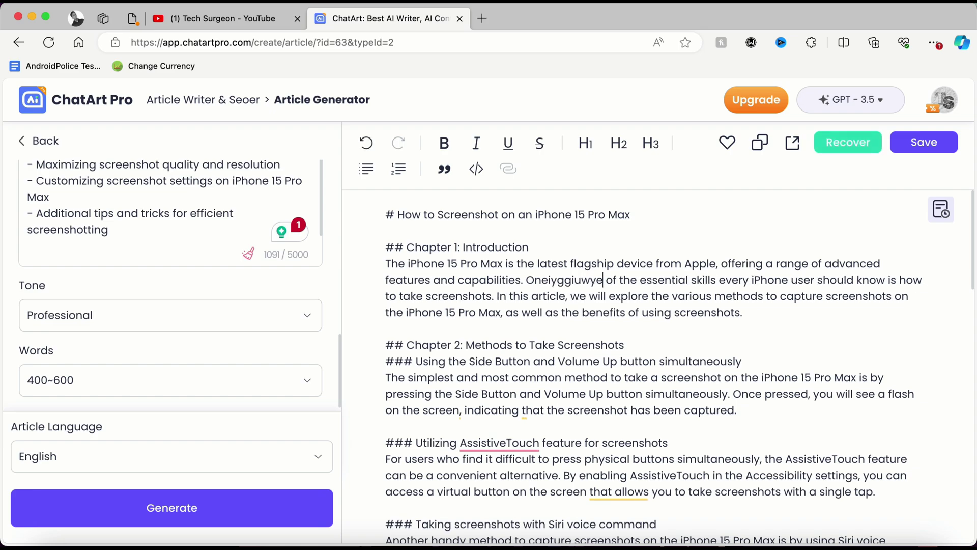
pyautogui.click(625, 346)
pyautogui.write('bugdfbfuwe')
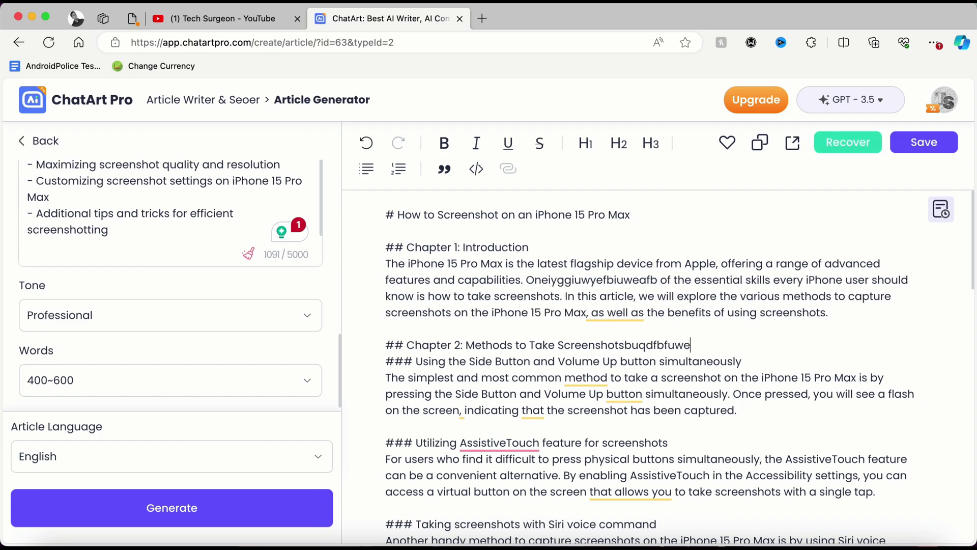
# Select the whole article and format it as bold H2 text, trying H1 and underline
pyautogui.hotkey('ctrl', 'a')
pyautogui.click(586, 143)
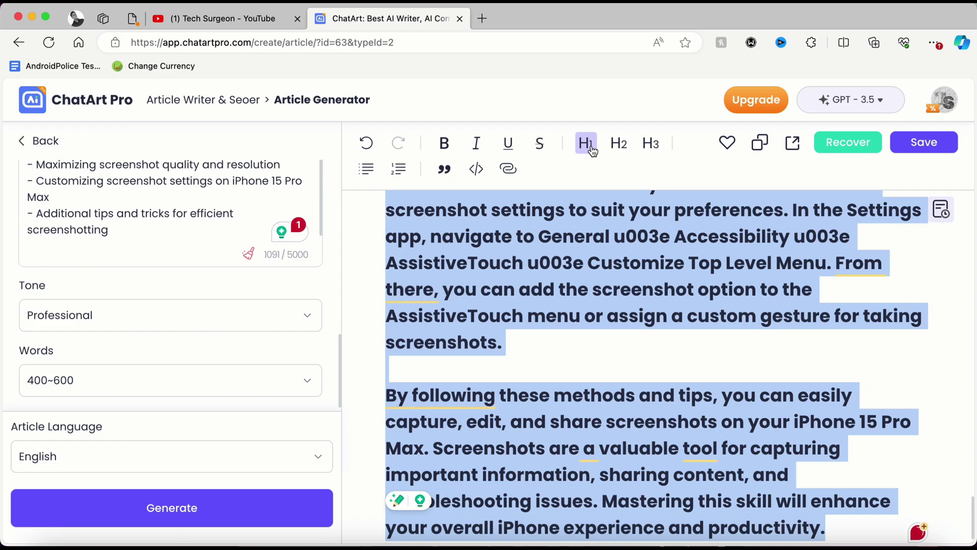
pyautogui.click(619, 144)
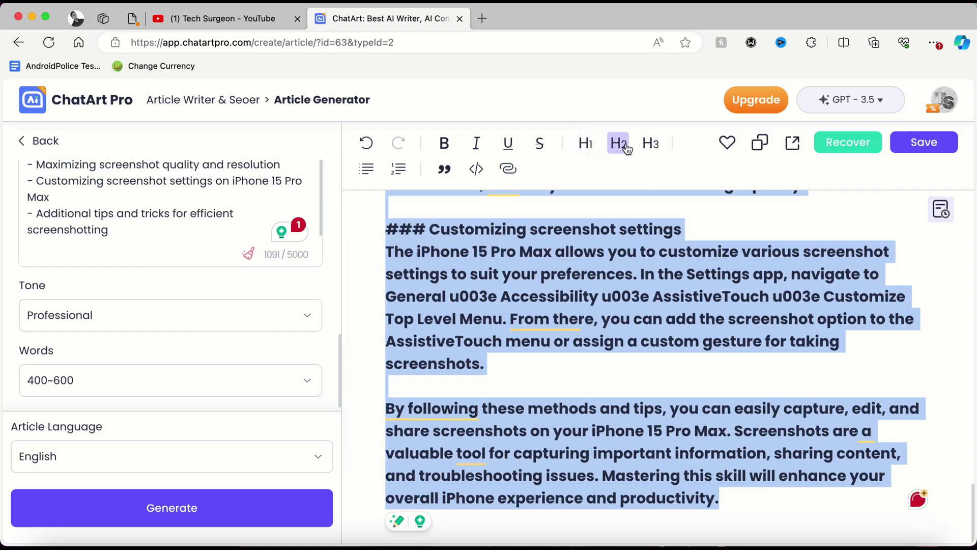
pyautogui.click(505, 143)
pyautogui.click(444, 143)
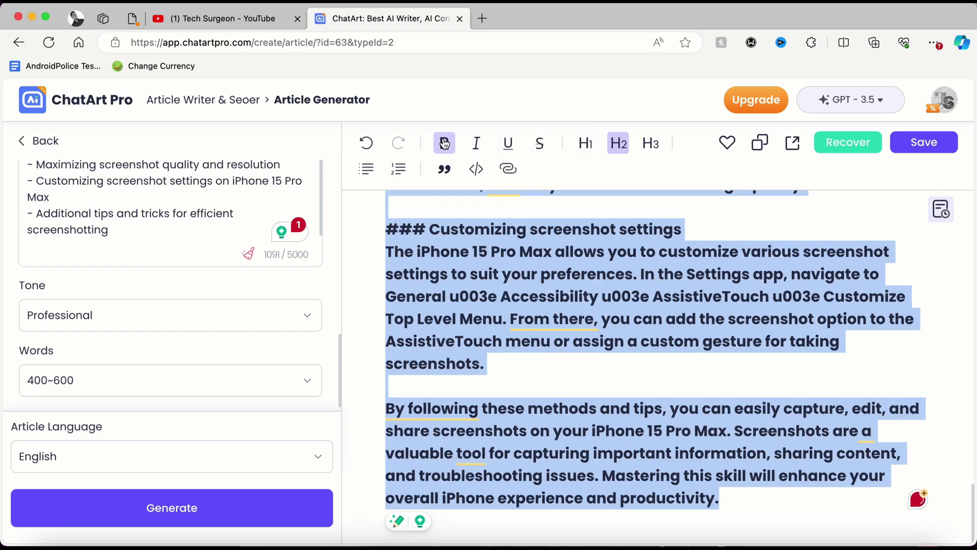
# Copy the article to the clipboard and go back to the Library home page
pyautogui.click(528, 294)
pyautogui.scroll(10, 528, 294)
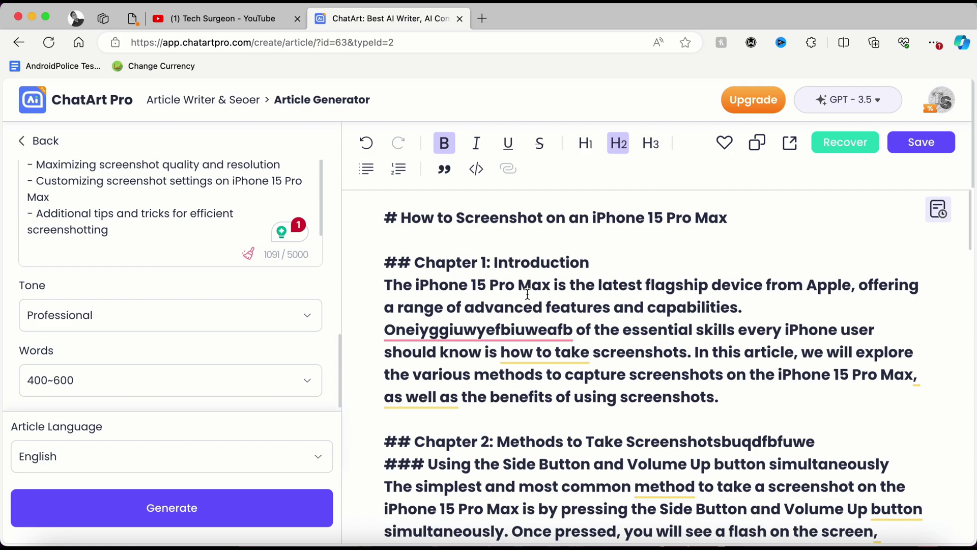
pyautogui.click(761, 143)
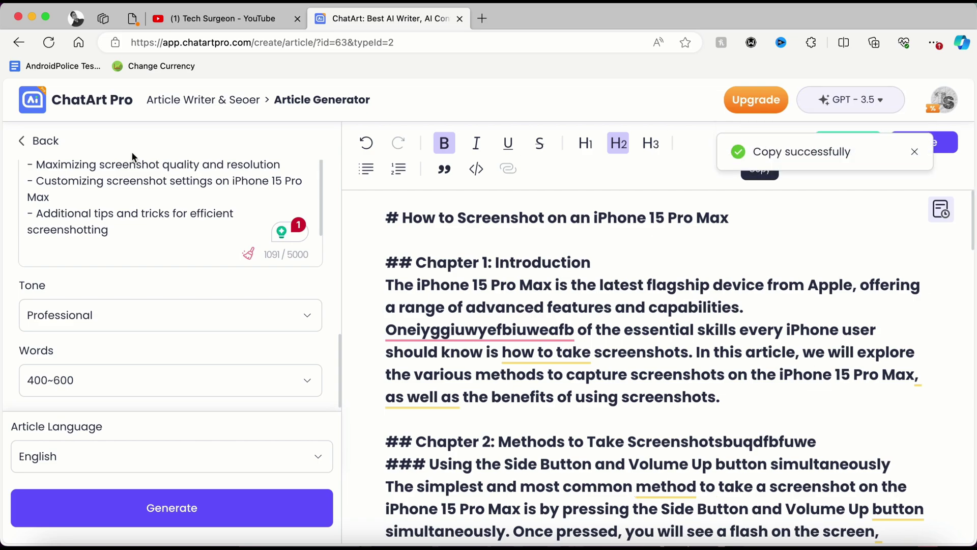
pyautogui.click(19, 42)
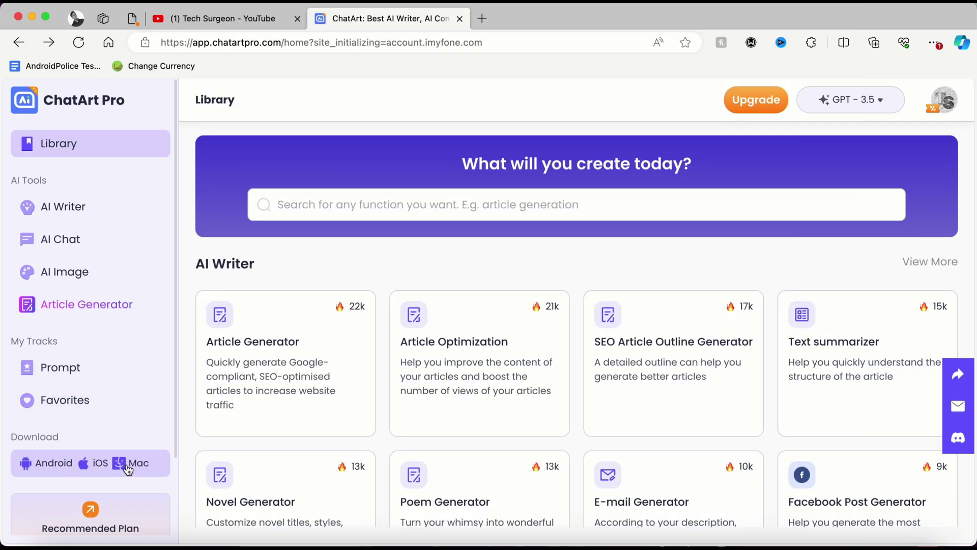
# Open the Recommended Plan lifetime offer from the sidebar
pyautogui.scroll(-3, 107, 464)
pyautogui.click(76, 450)
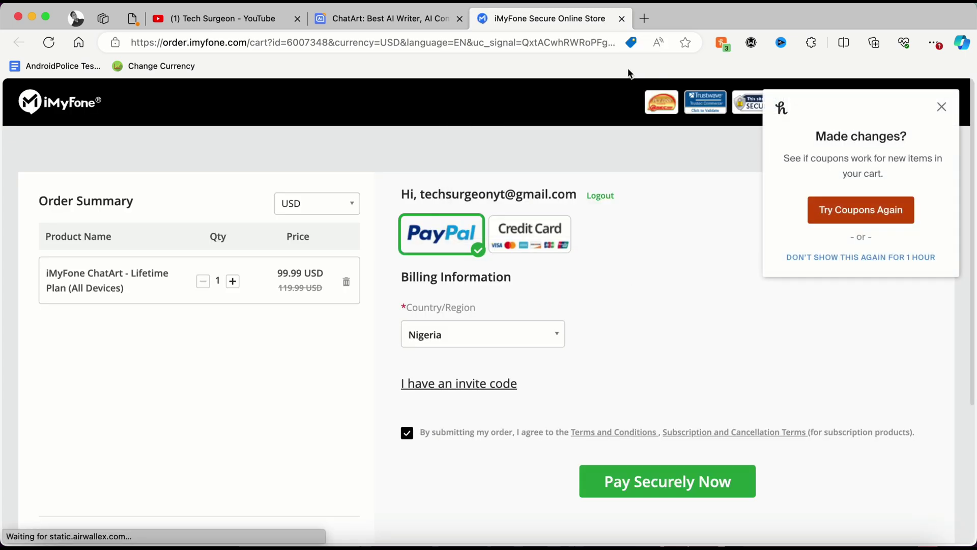
# Apply the 20% iMyFone coupon, confirm the 79.99 USD grand total, and return to YouTube
pyautogui.click(464, 384)
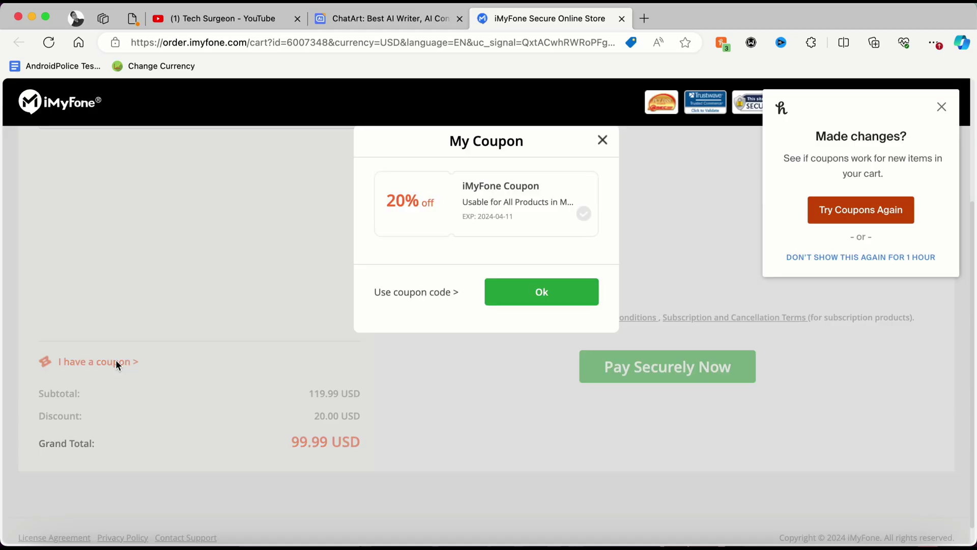
pyautogui.click(475, 200)
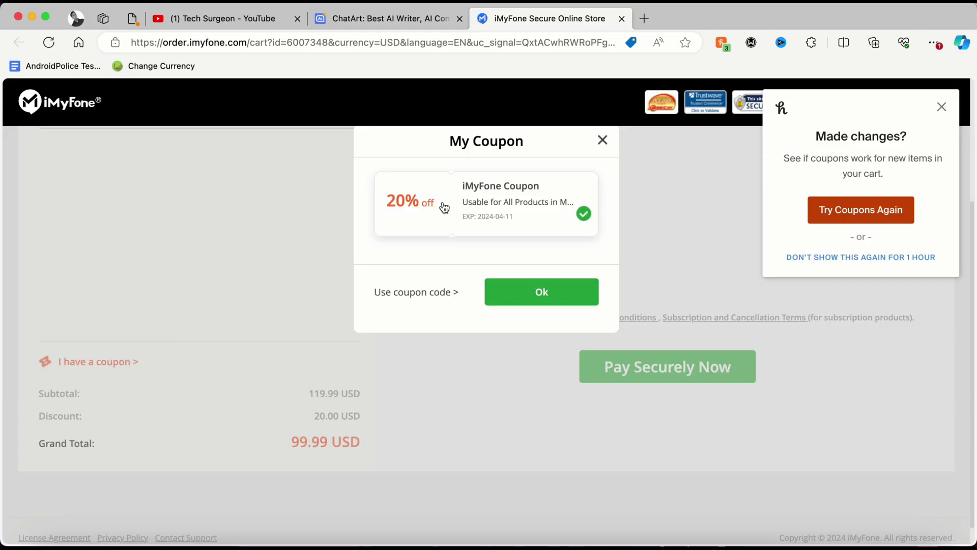
pyautogui.click(645, 313)
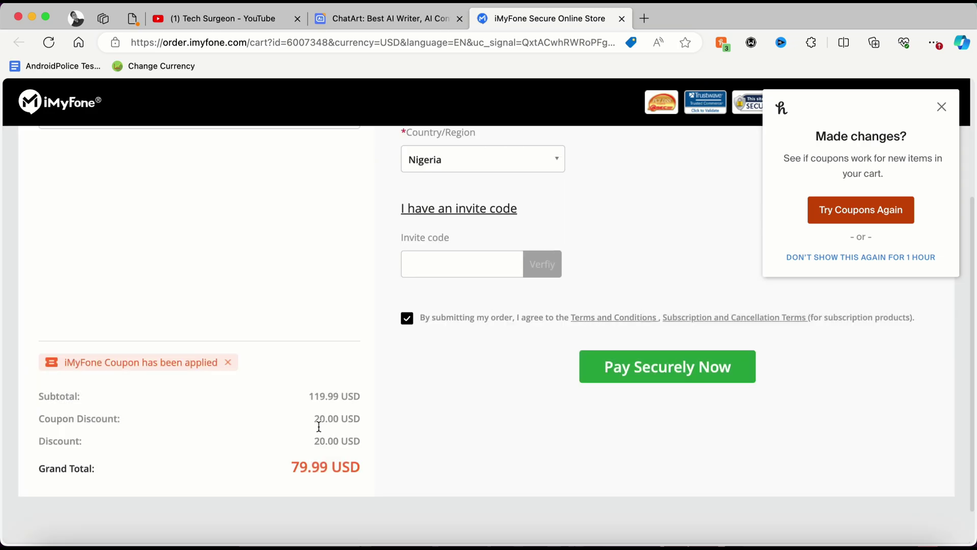
pyautogui.moveTo(289, 468); pyautogui.dragTo(352, 468)
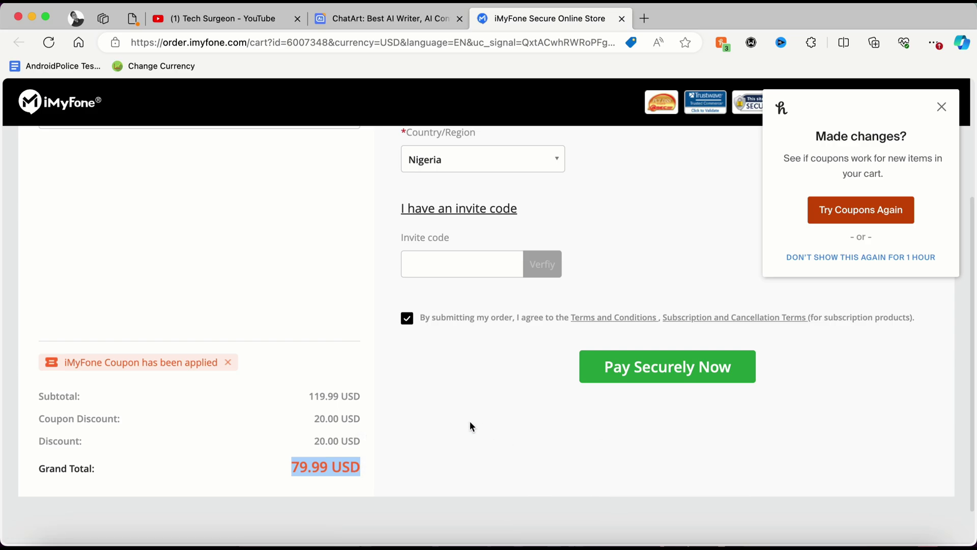
pyautogui.click(344, 418)
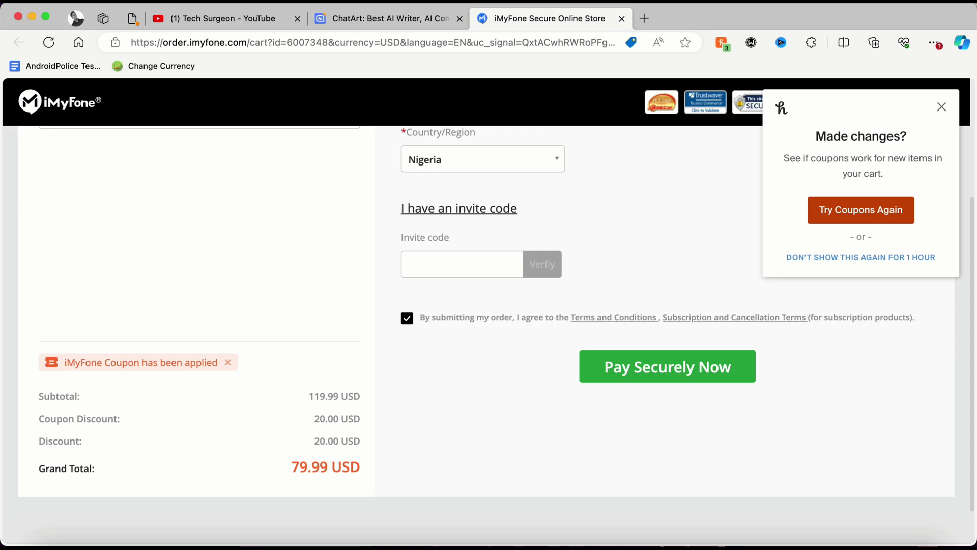
pyautogui.click(243, 19)
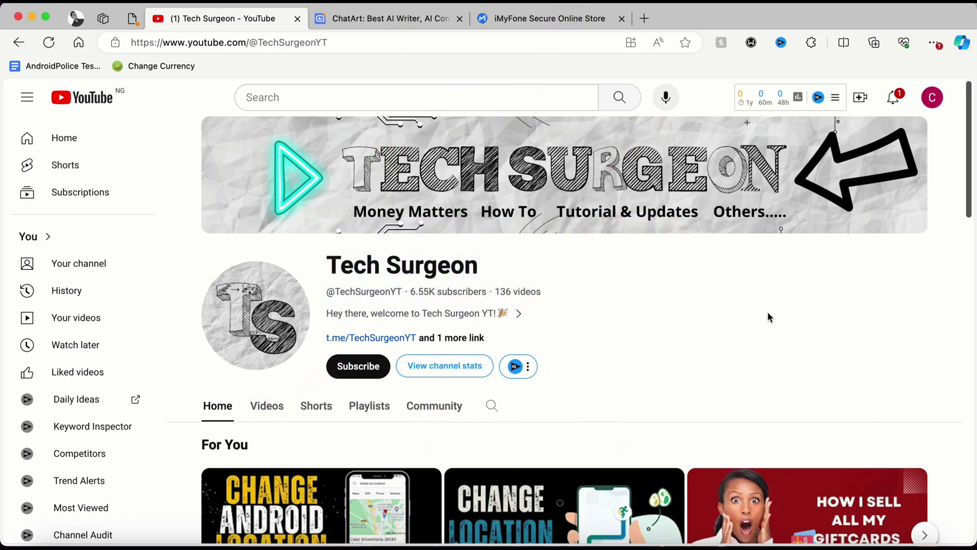
# Subscribe to Tech Surgeon and set its notifications to All
pyautogui.click(365, 370)
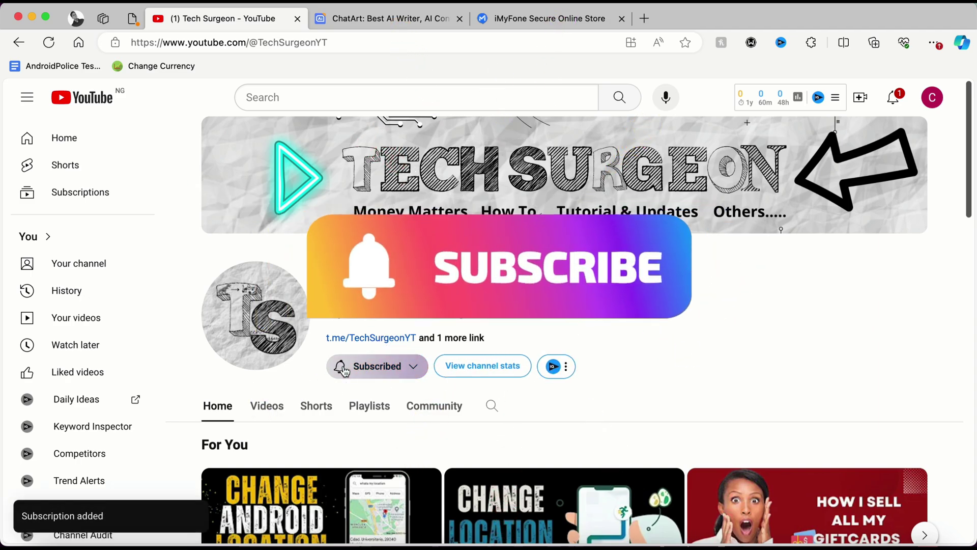
pyautogui.click(343, 369)
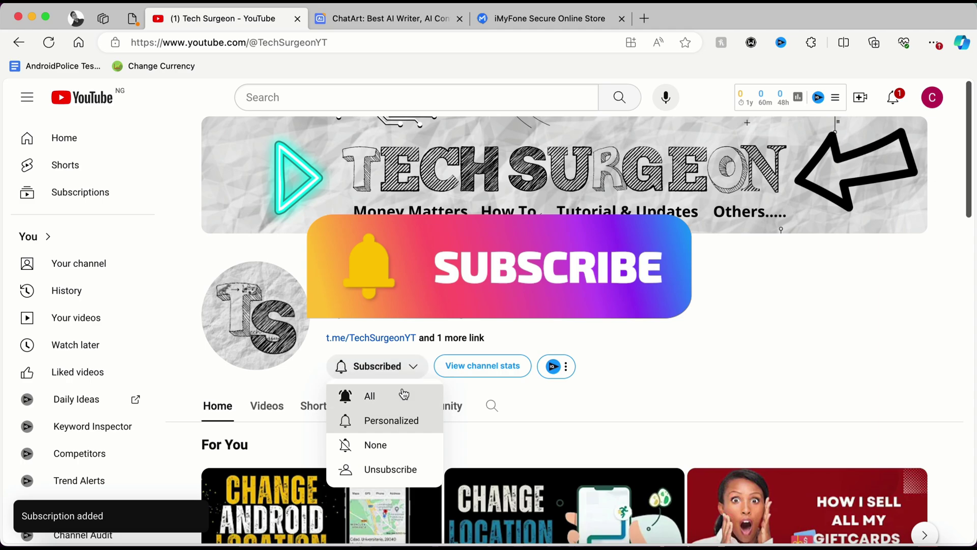
pyautogui.click(754, 344)
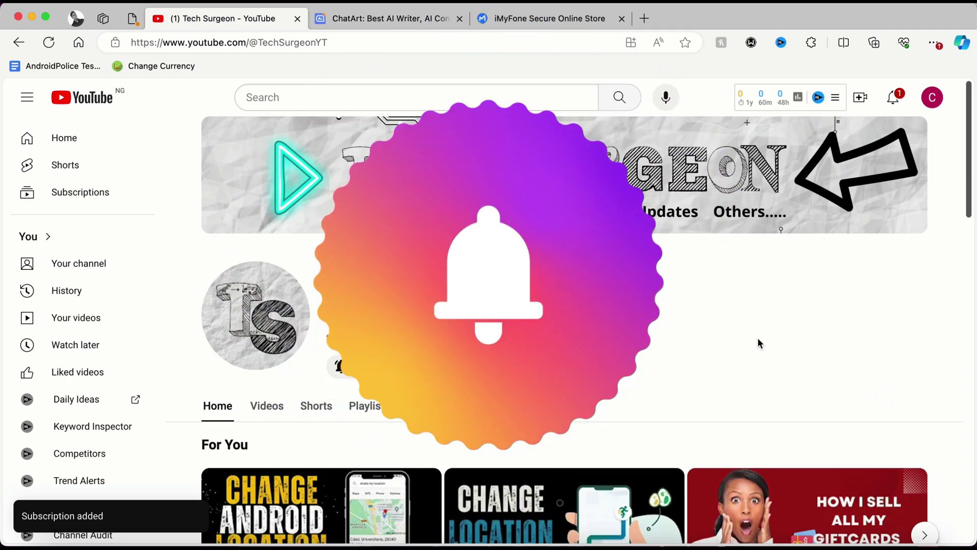